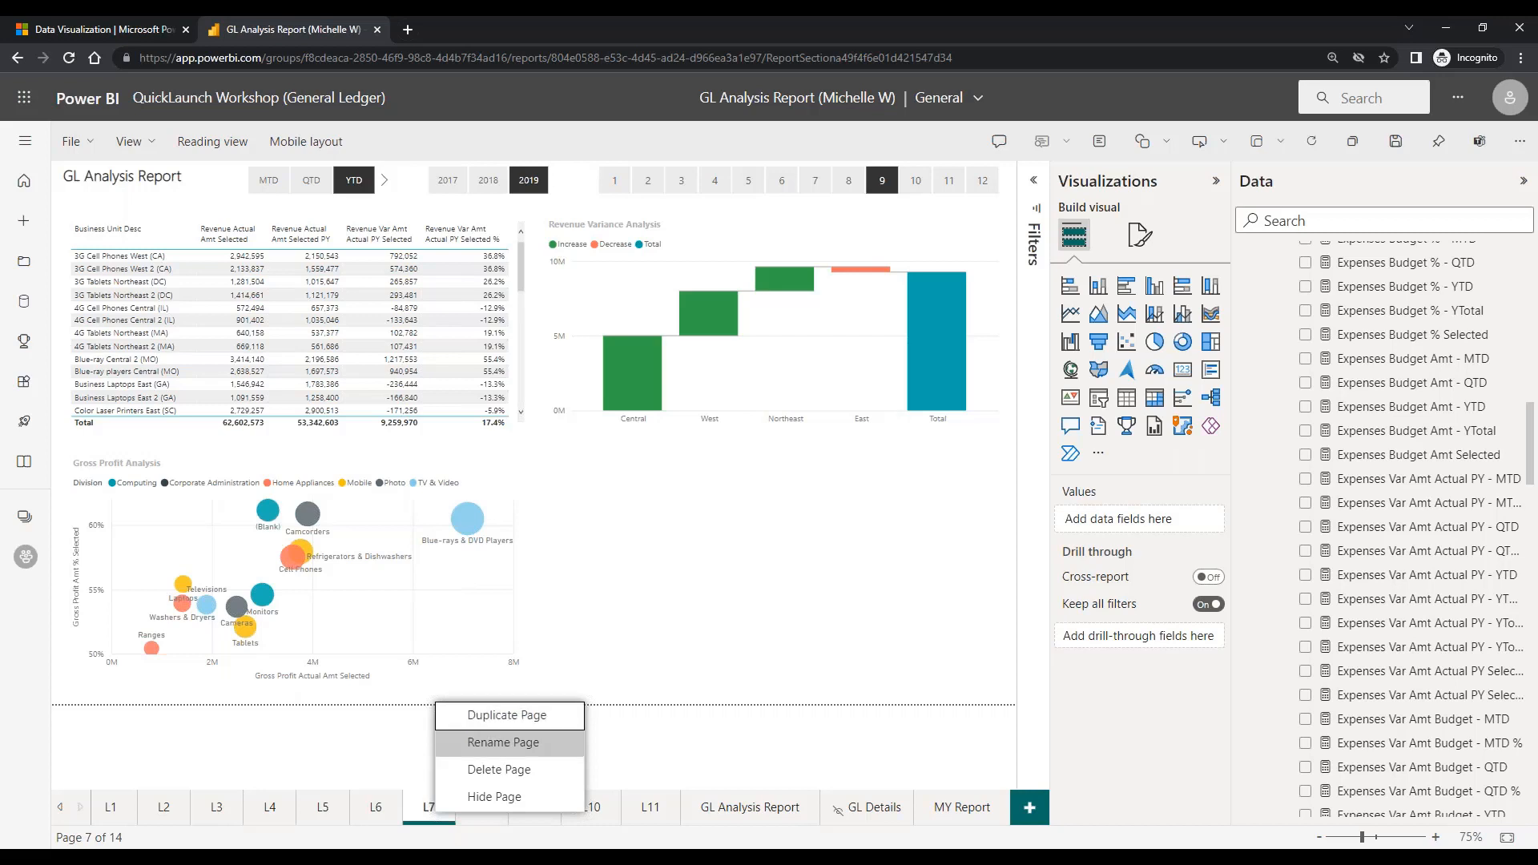
On the MY Report page, duplicate the Revenue Variance Analysis waterfall chart and place the copy directly below the original
{"action": "left_click", "coordinate": [403, 701]}
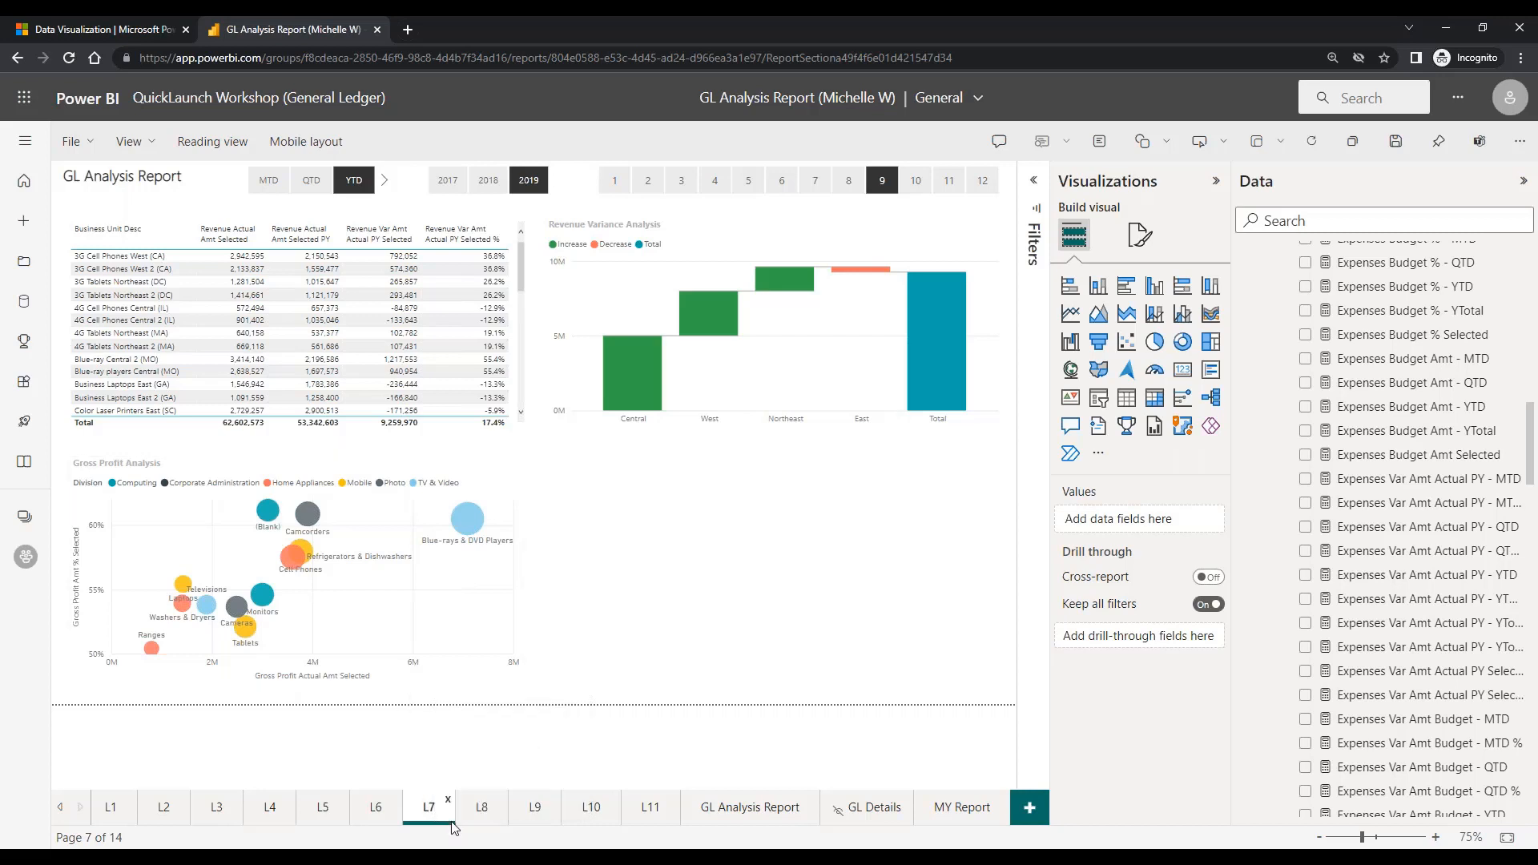
{"action": "left_click", "coordinate": [945, 809]}
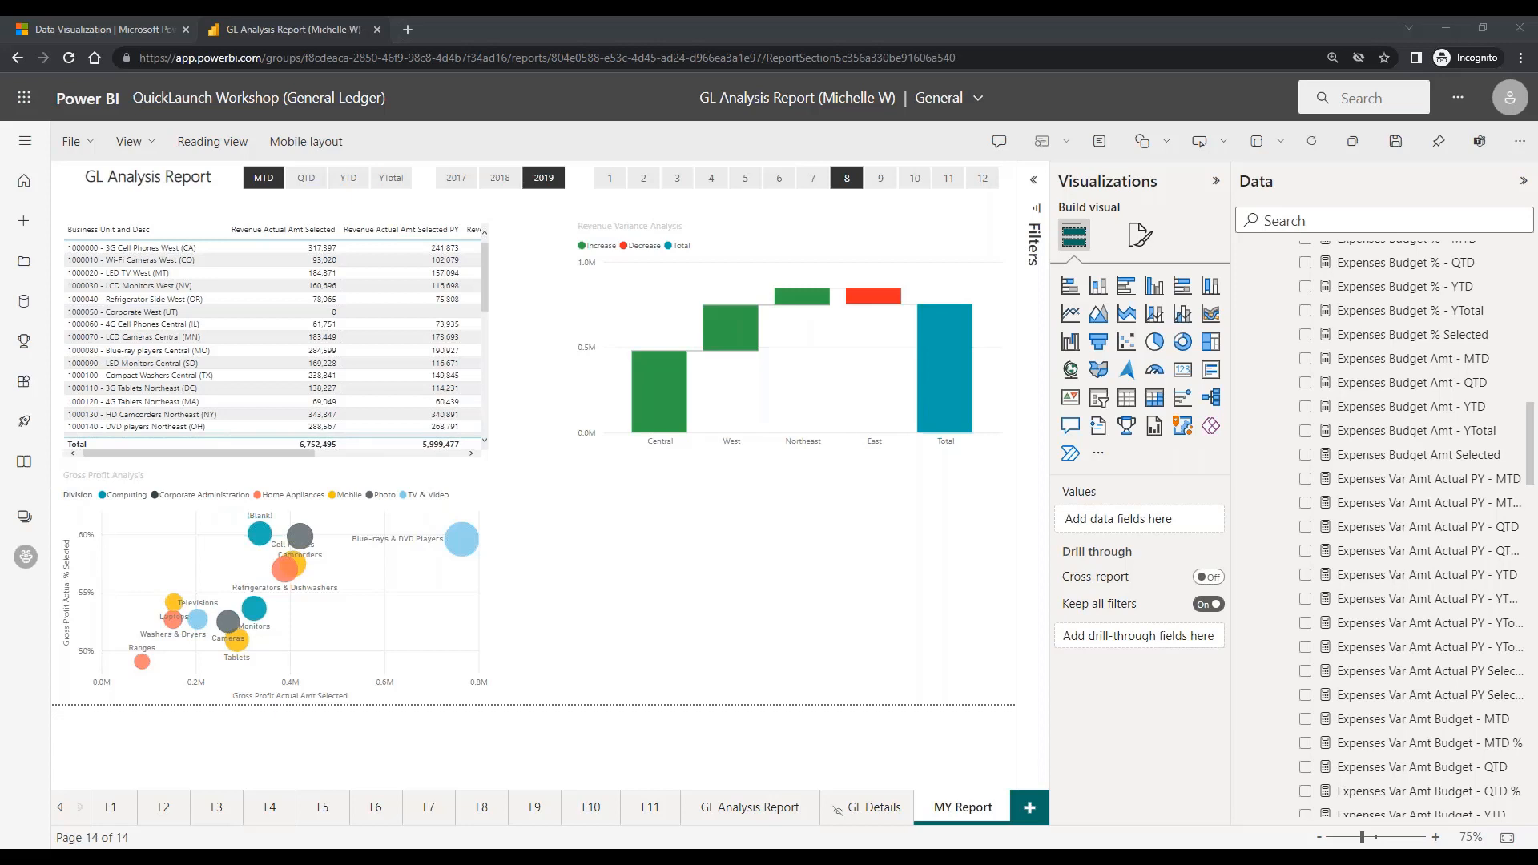
{"action": "left_click", "coordinate": [822, 251]}
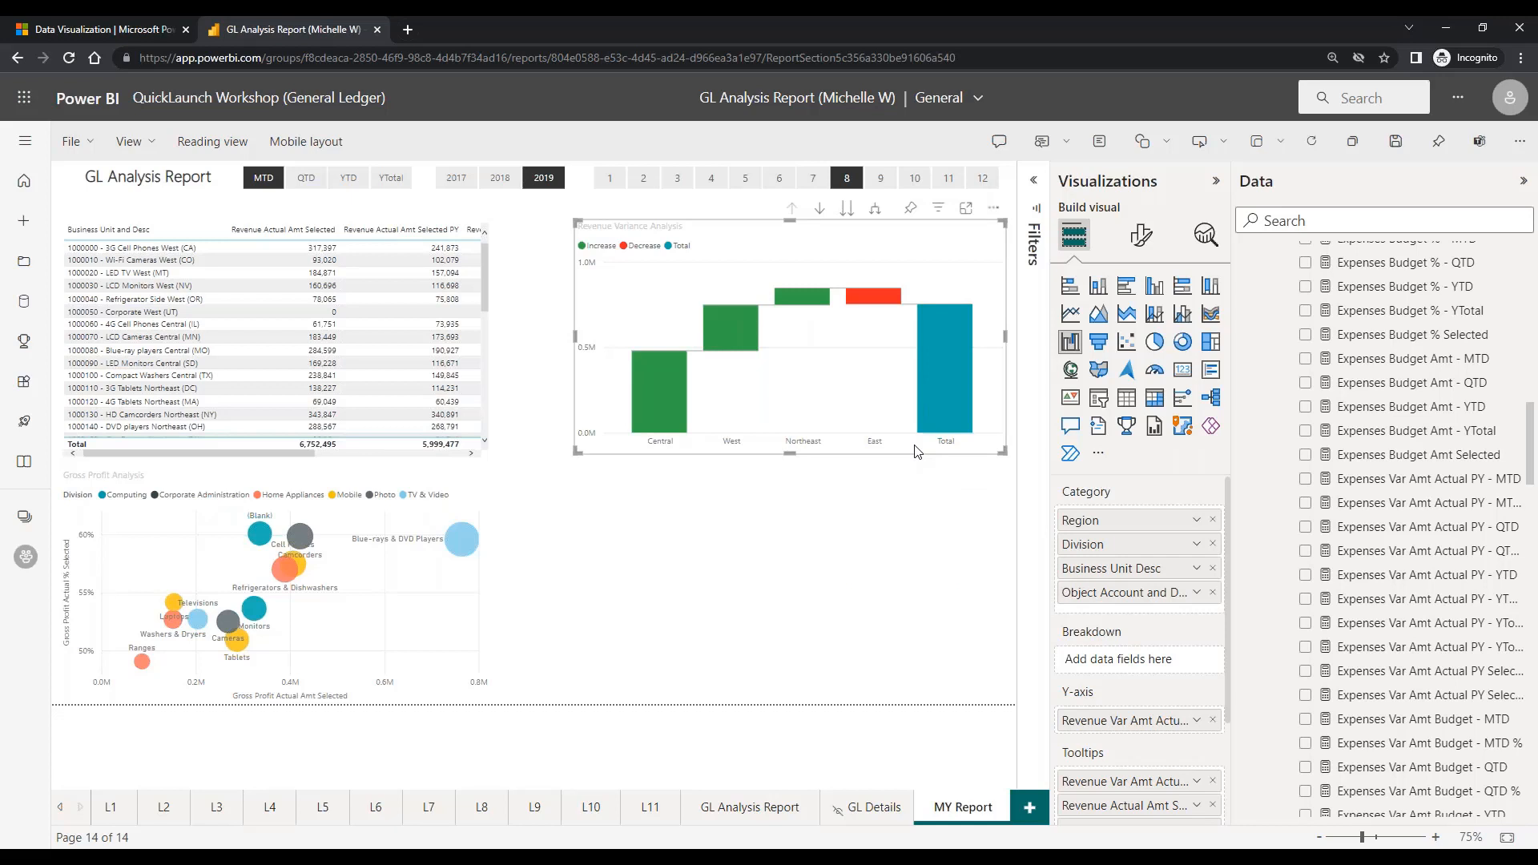
{"action": "key", "text": "ctrl+v"}
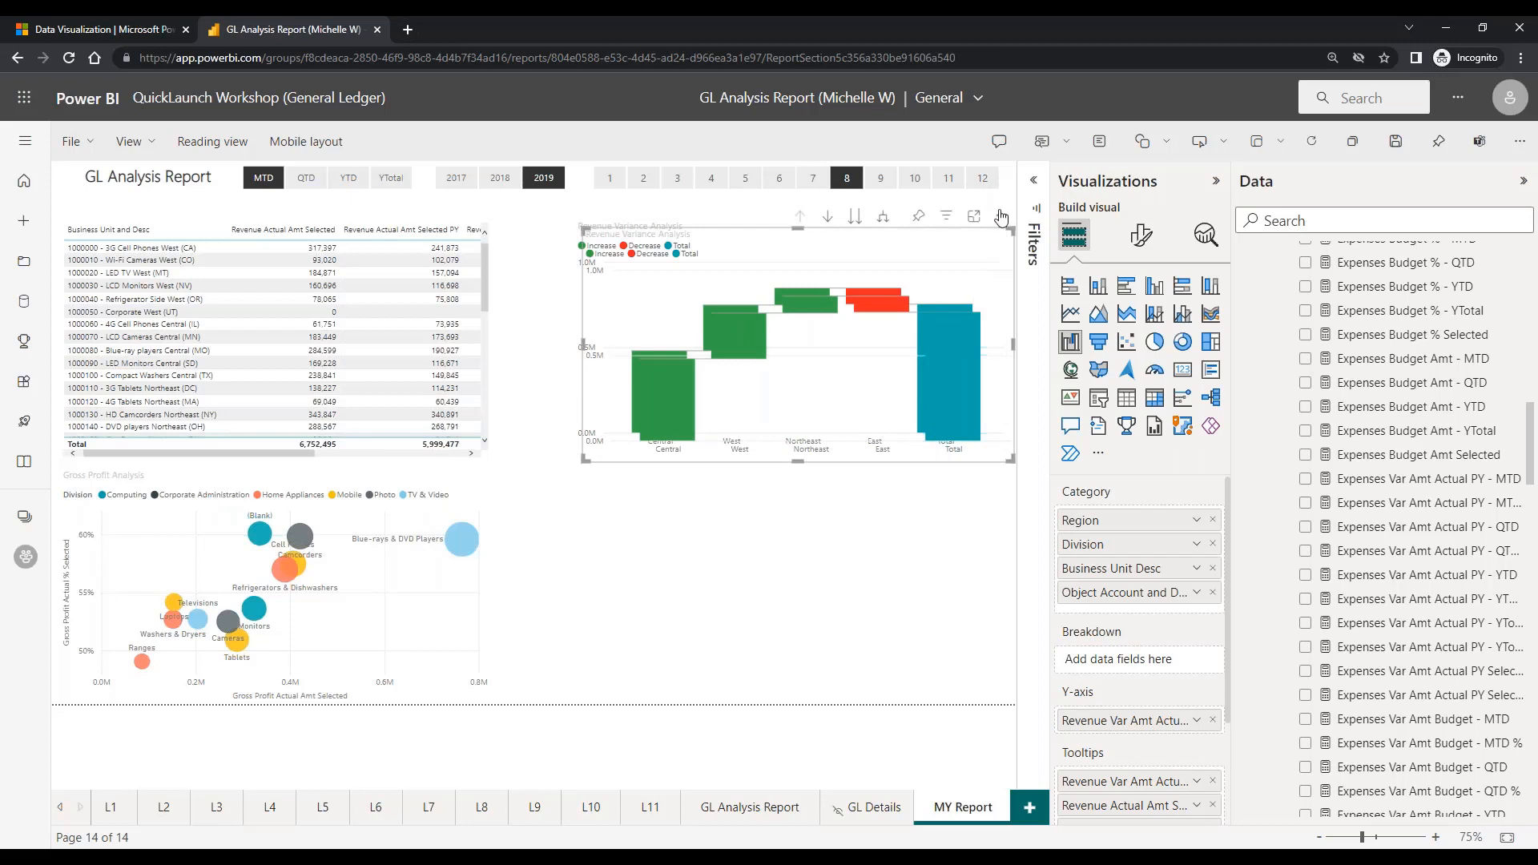
{"action": "left_click_drag", "start_coordinate": [998, 223], "coordinate": [987, 458]}
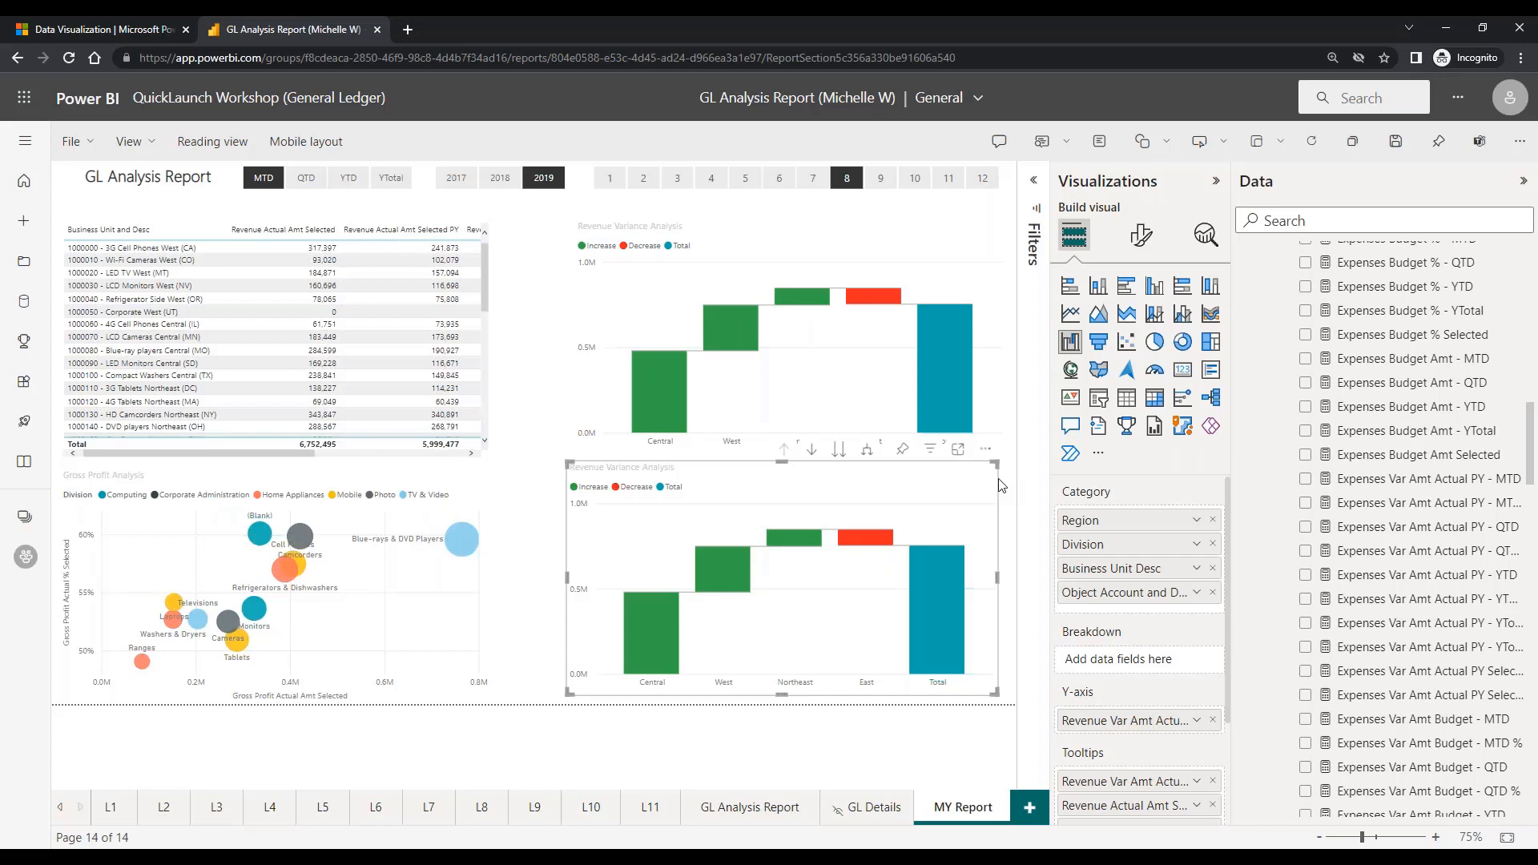
Convert the copied chart to a stacked bar chart and replace its X-axis measure with Expenses Actual Amt Selected
{"action": "left_click", "coordinate": [1070, 290]}
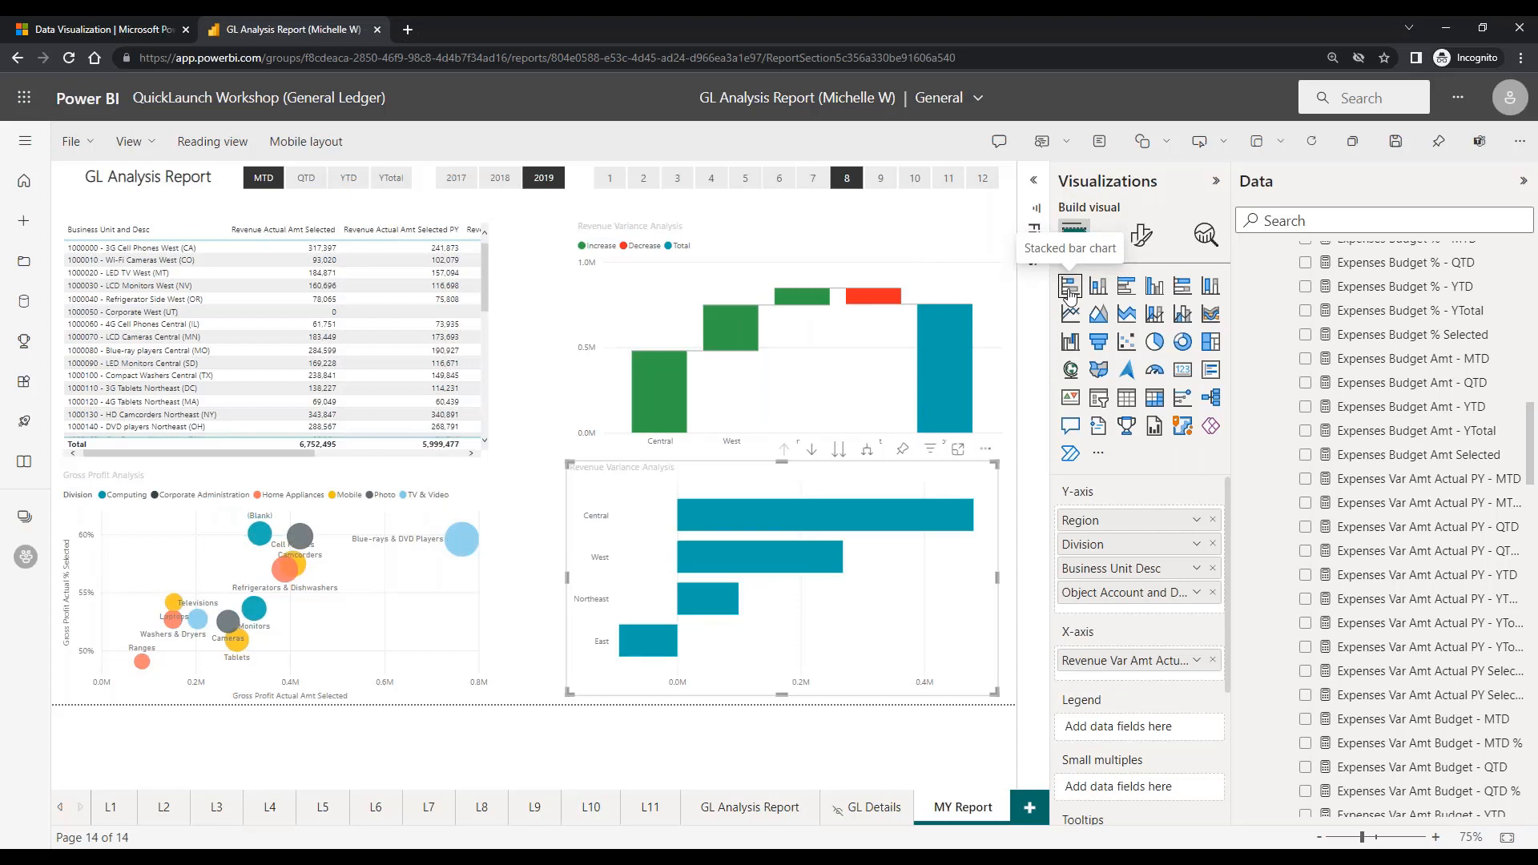
{"action": "left_click", "coordinate": [1212, 662]}
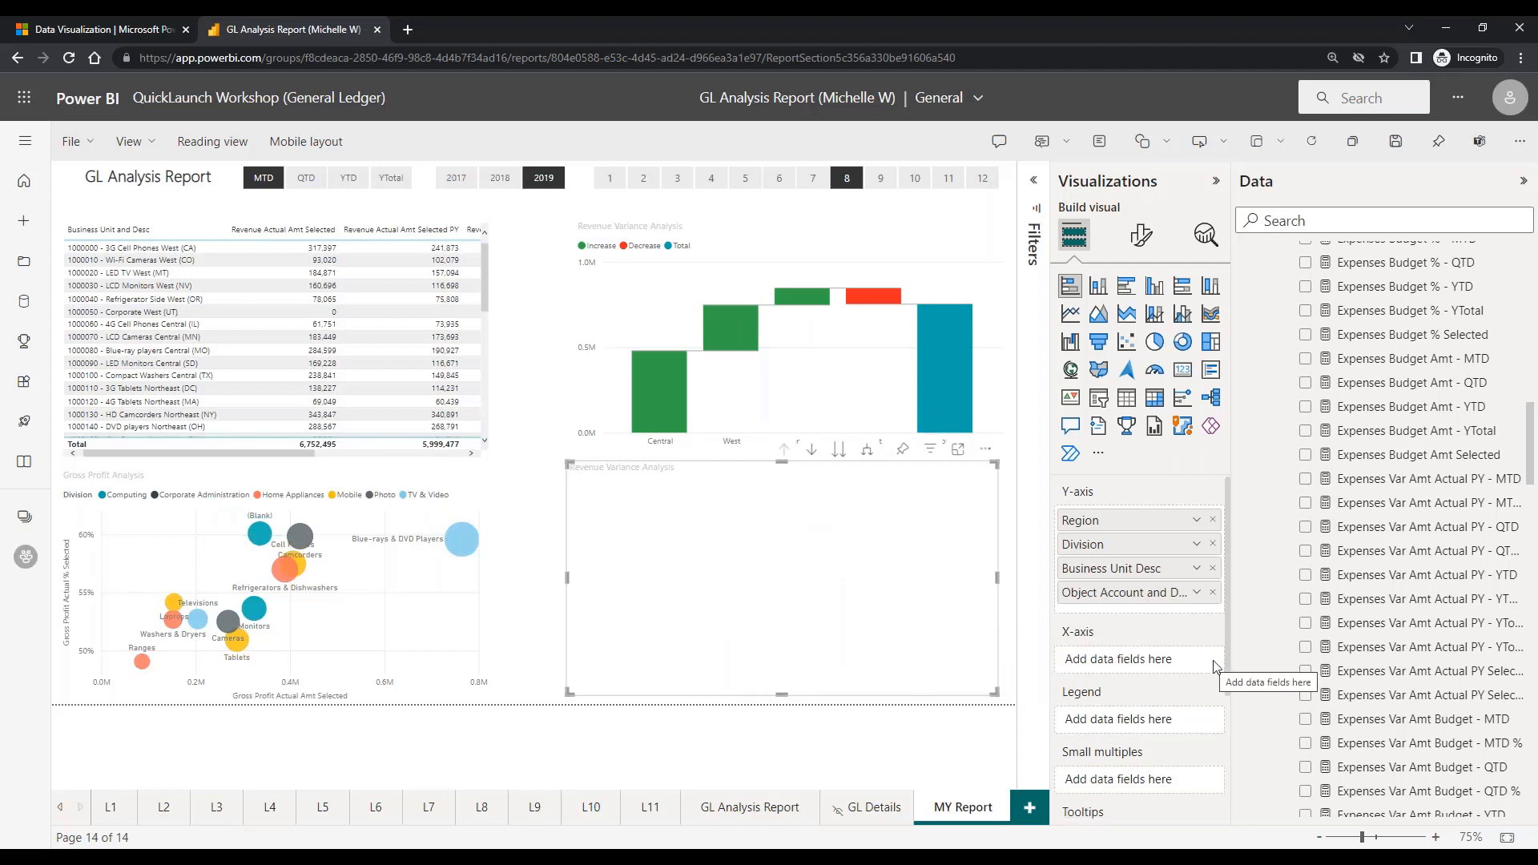
{"action": "scroll", "coordinate": [1434, 461], "scroll_direction": "up", "scroll_amount": 4}
{"action": "scroll", "coordinate": [1434, 460], "scroll_direction": "up", "scroll_amount": 5}
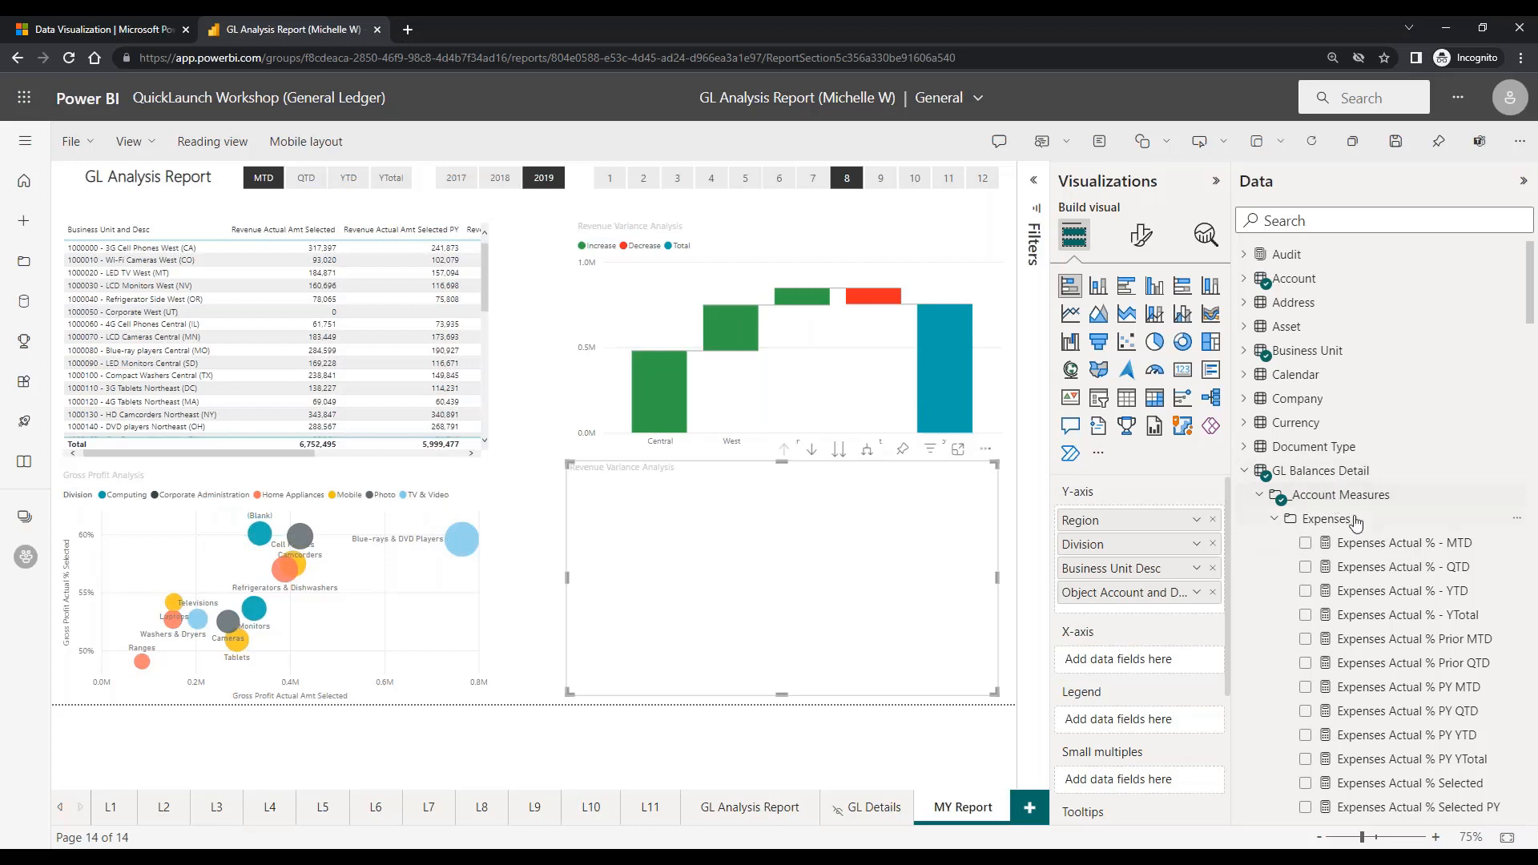
{"action": "scroll", "coordinate": [1365, 581], "scroll_direction": "down", "scroll_amount": 4}
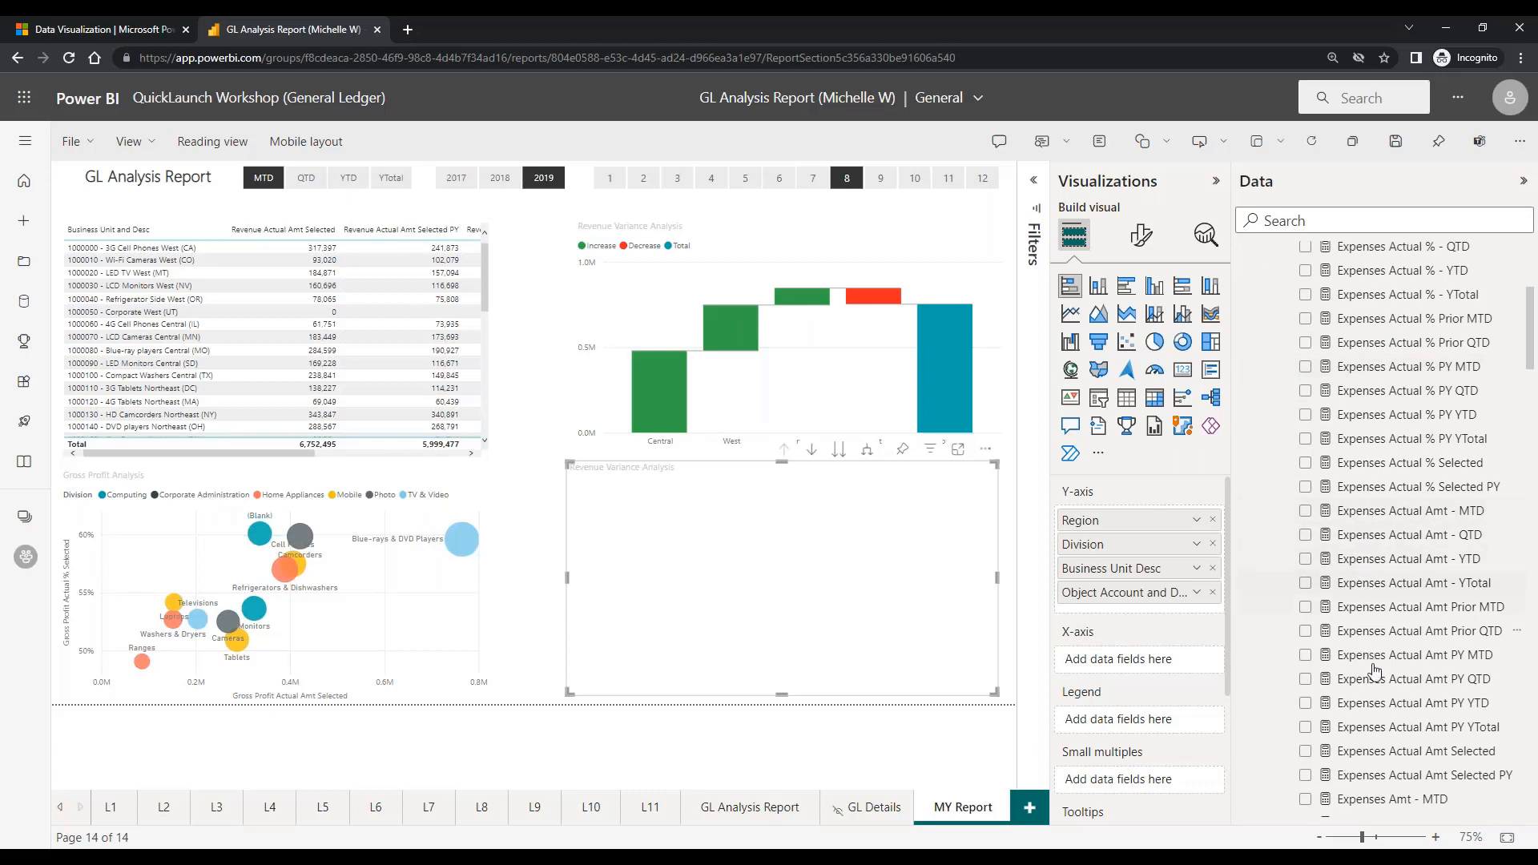
{"action": "left_click_drag", "start_coordinate": [1375, 759], "coordinate": [1121, 659]}
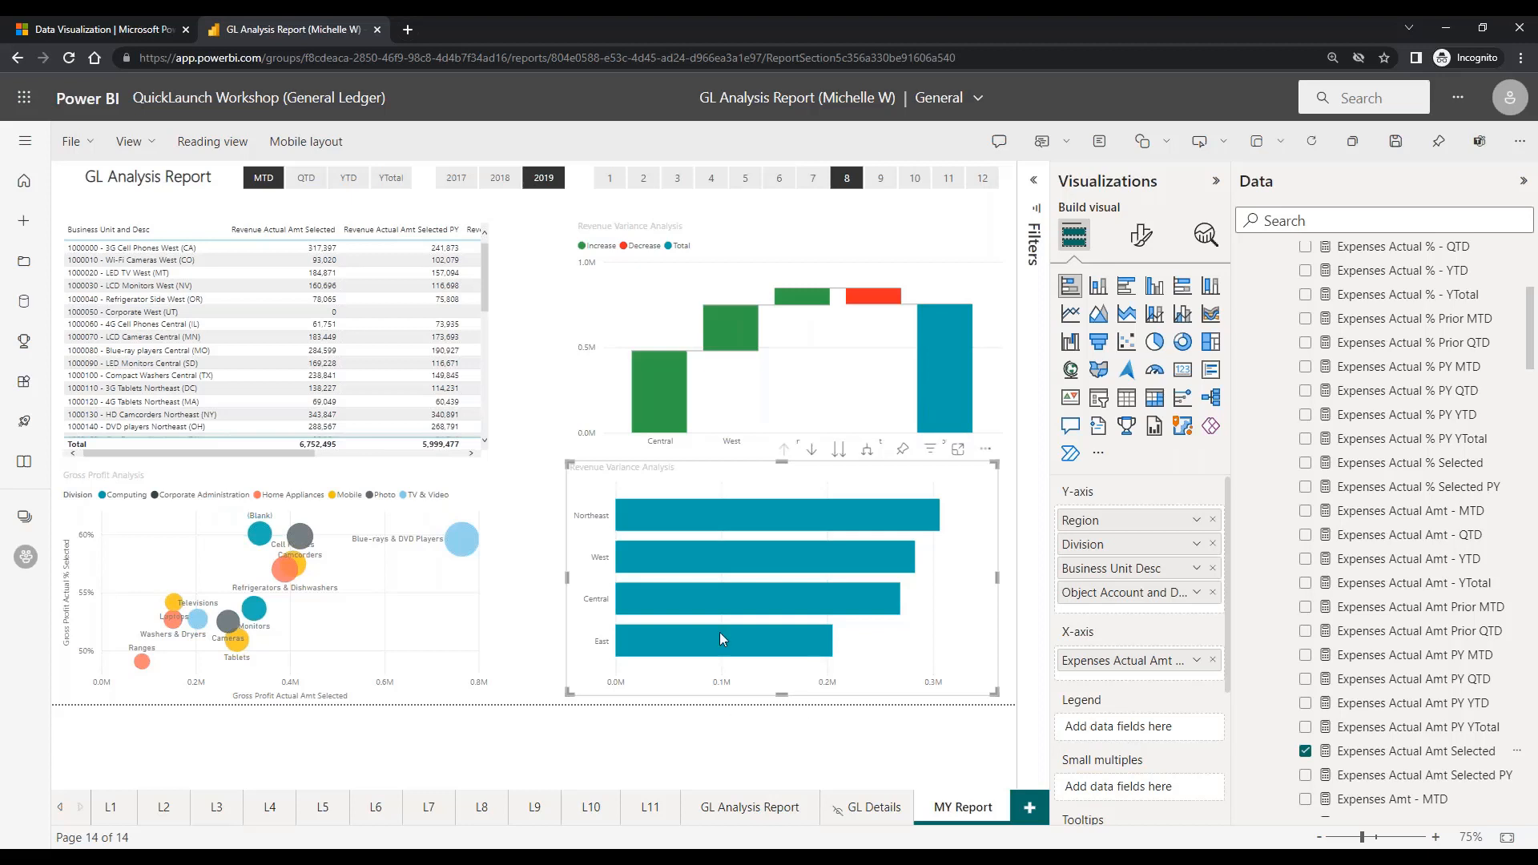
Add IS Level 6 from the Account table's Financial Reporting Levels as the bar chart's legend
{"action": "mouse_move", "coordinate": [687, 517]}
{"action": "scroll", "coordinate": [1328, 544], "scroll_direction": "up", "scroll_amount": 5}
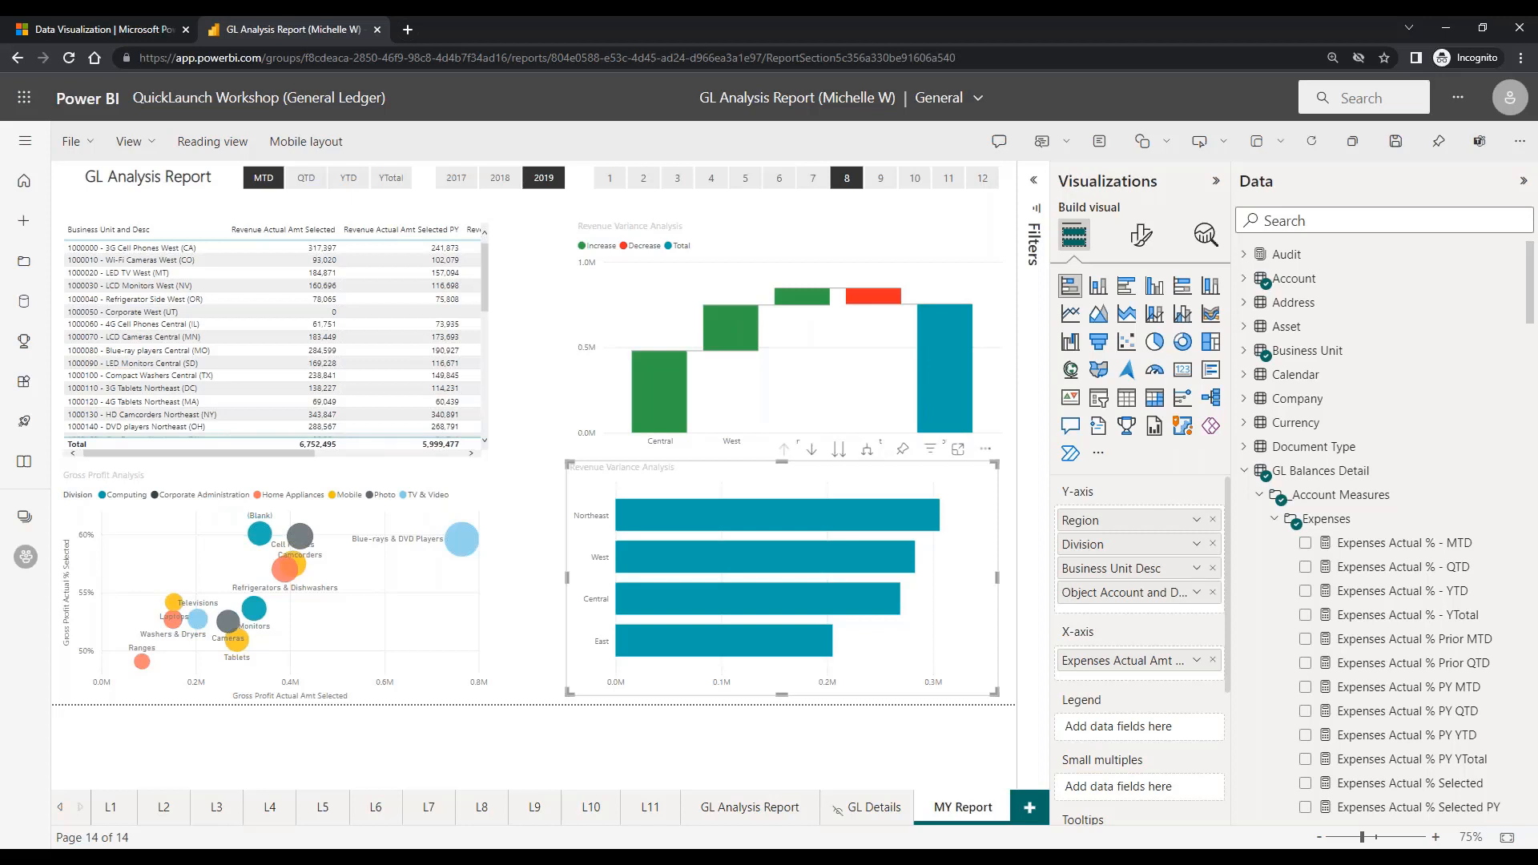
{"action": "left_click", "coordinate": [1242, 279]}
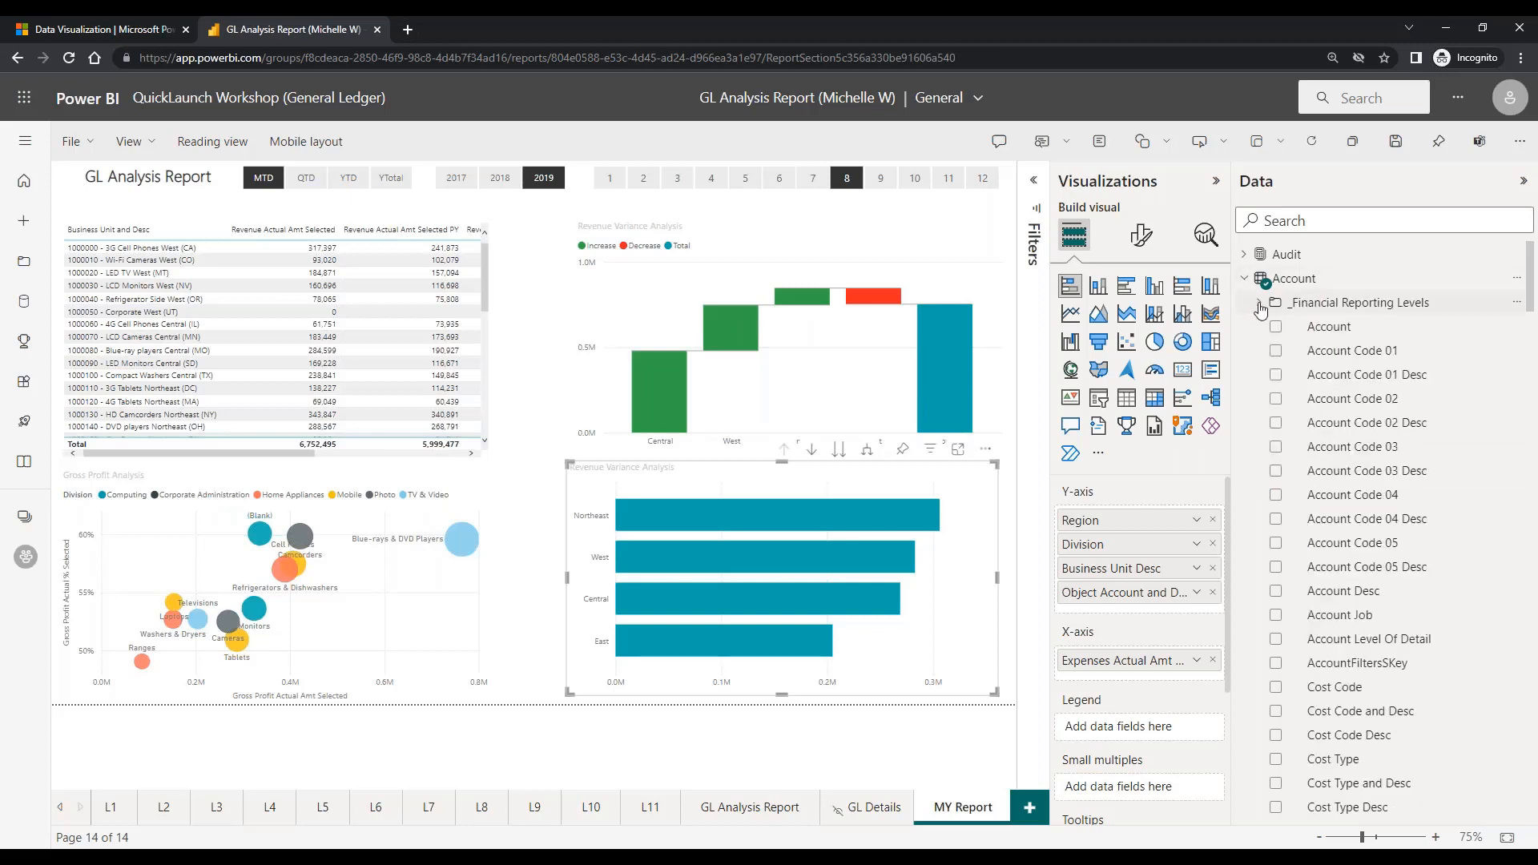
{"action": "left_click", "coordinate": [1258, 304]}
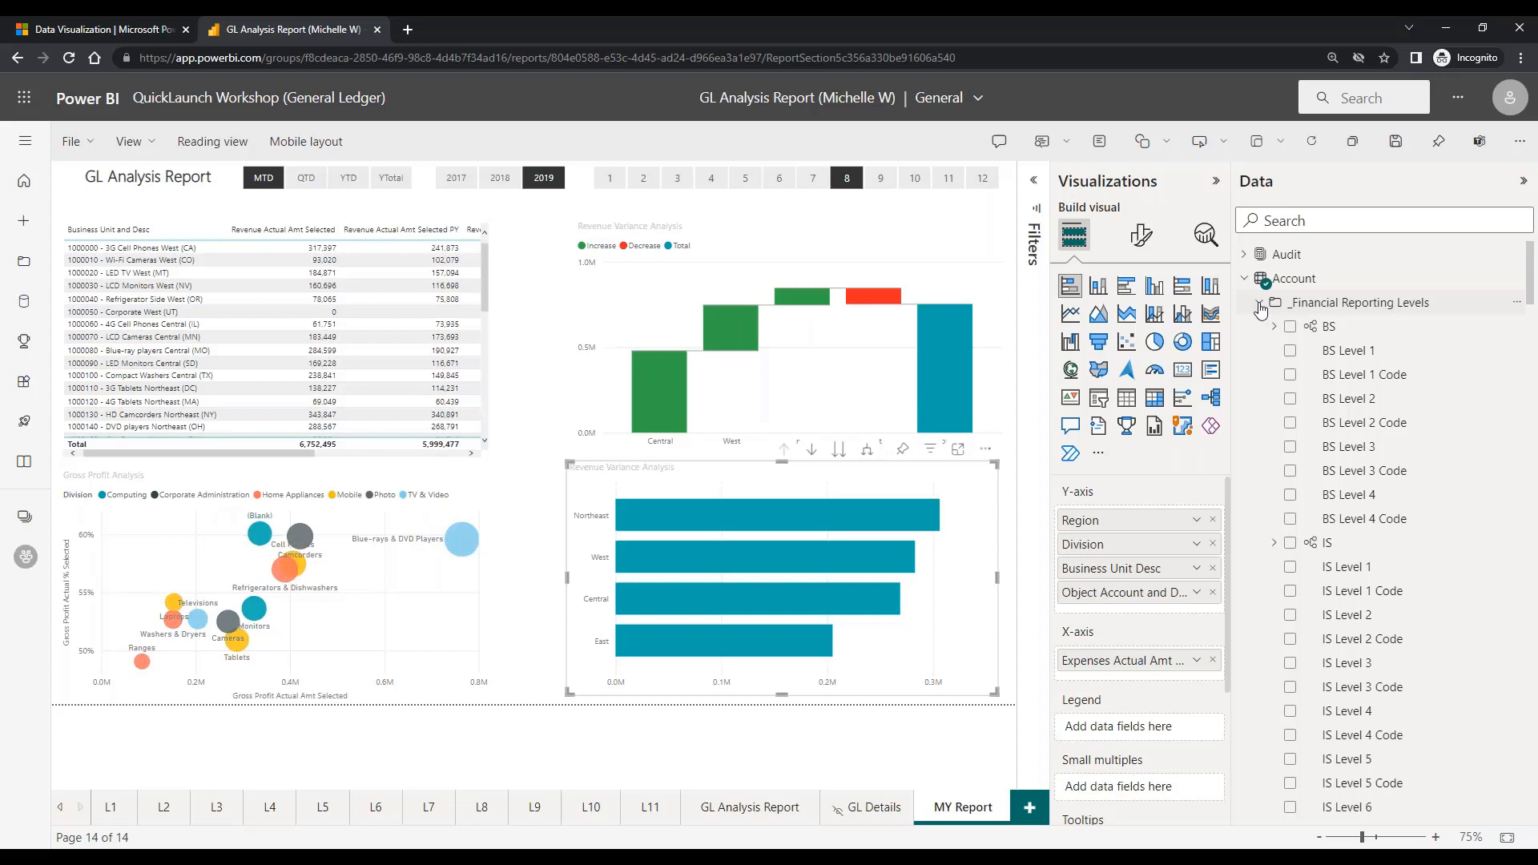
{"action": "scroll", "coordinate": [1385, 640], "scroll_direction": "down", "scroll_amount": 2}
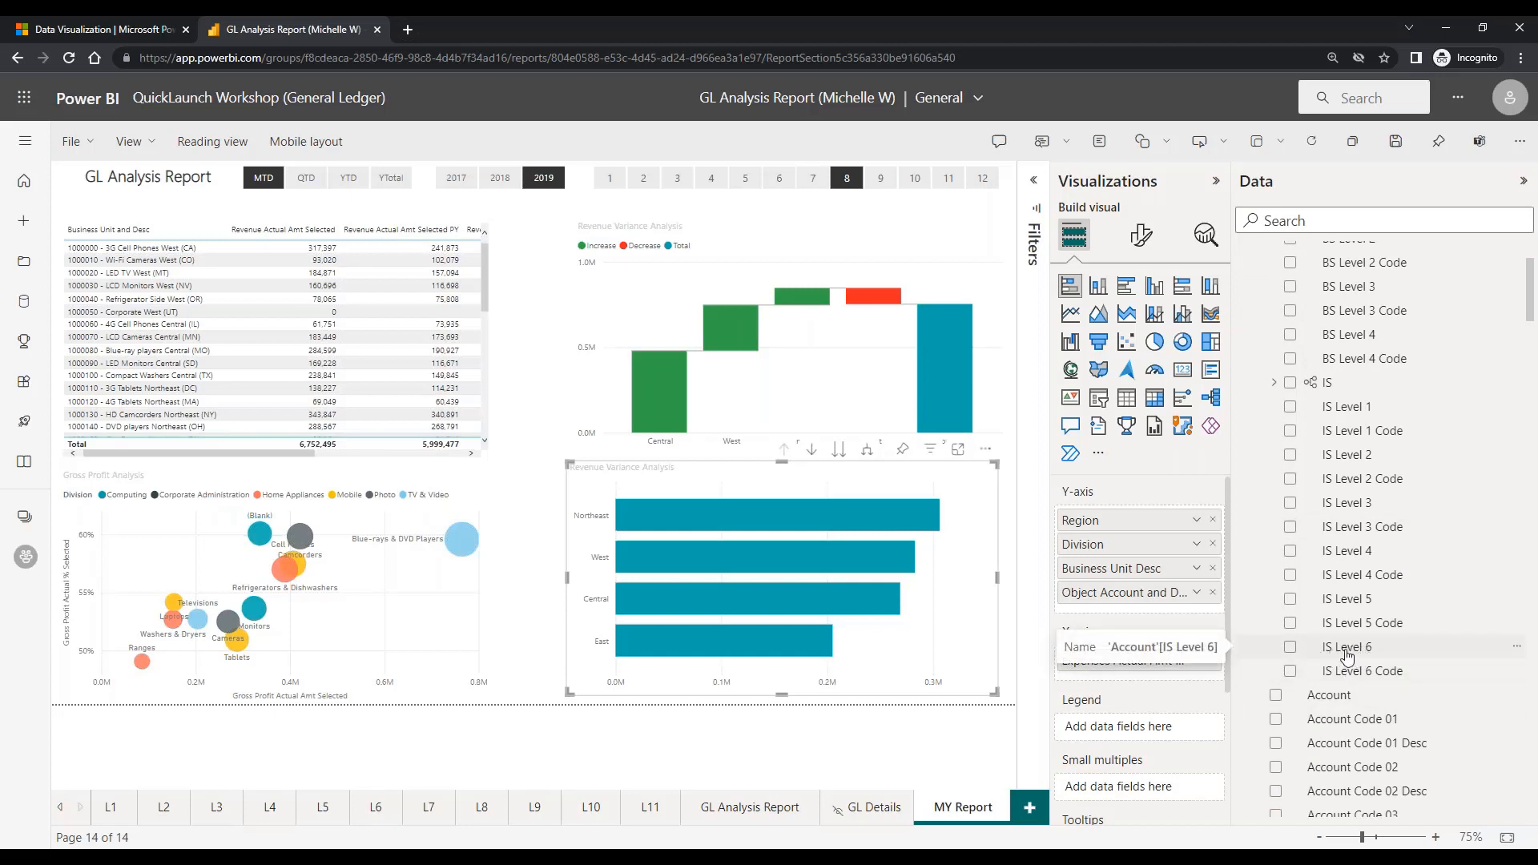
{"action": "left_click_drag", "start_coordinate": [1346, 654], "coordinate": [1149, 736]}
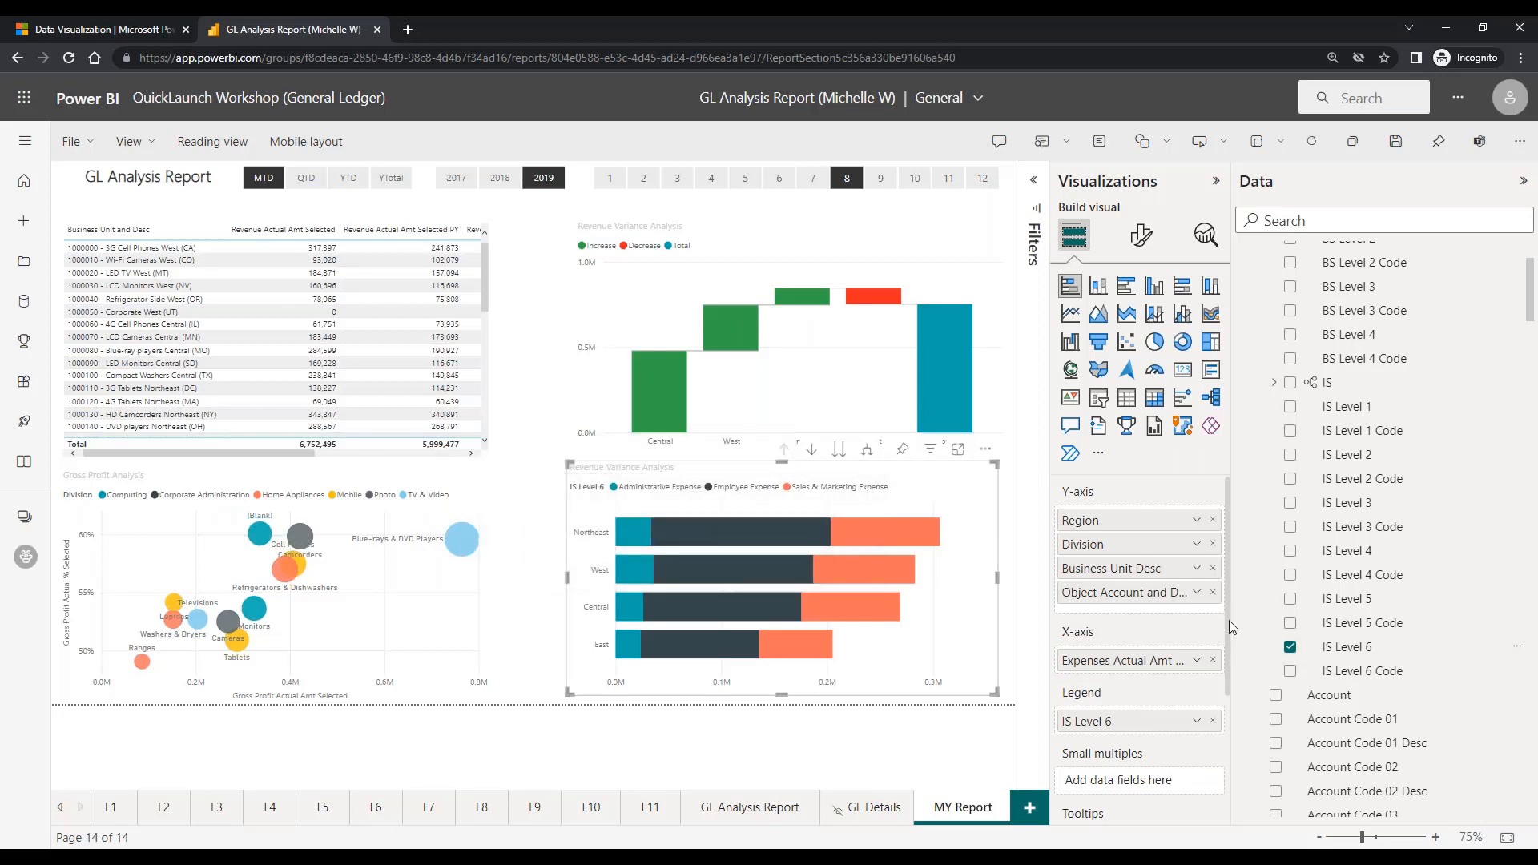
Remove all three revenue measures from the bar chart's tooltips
{"action": "scroll", "coordinate": [1226, 648], "scroll_direction": "down", "scroll_amount": 2}
{"action": "scroll", "coordinate": [1230, 655], "scroll_direction": "down", "scroll_amount": 2}
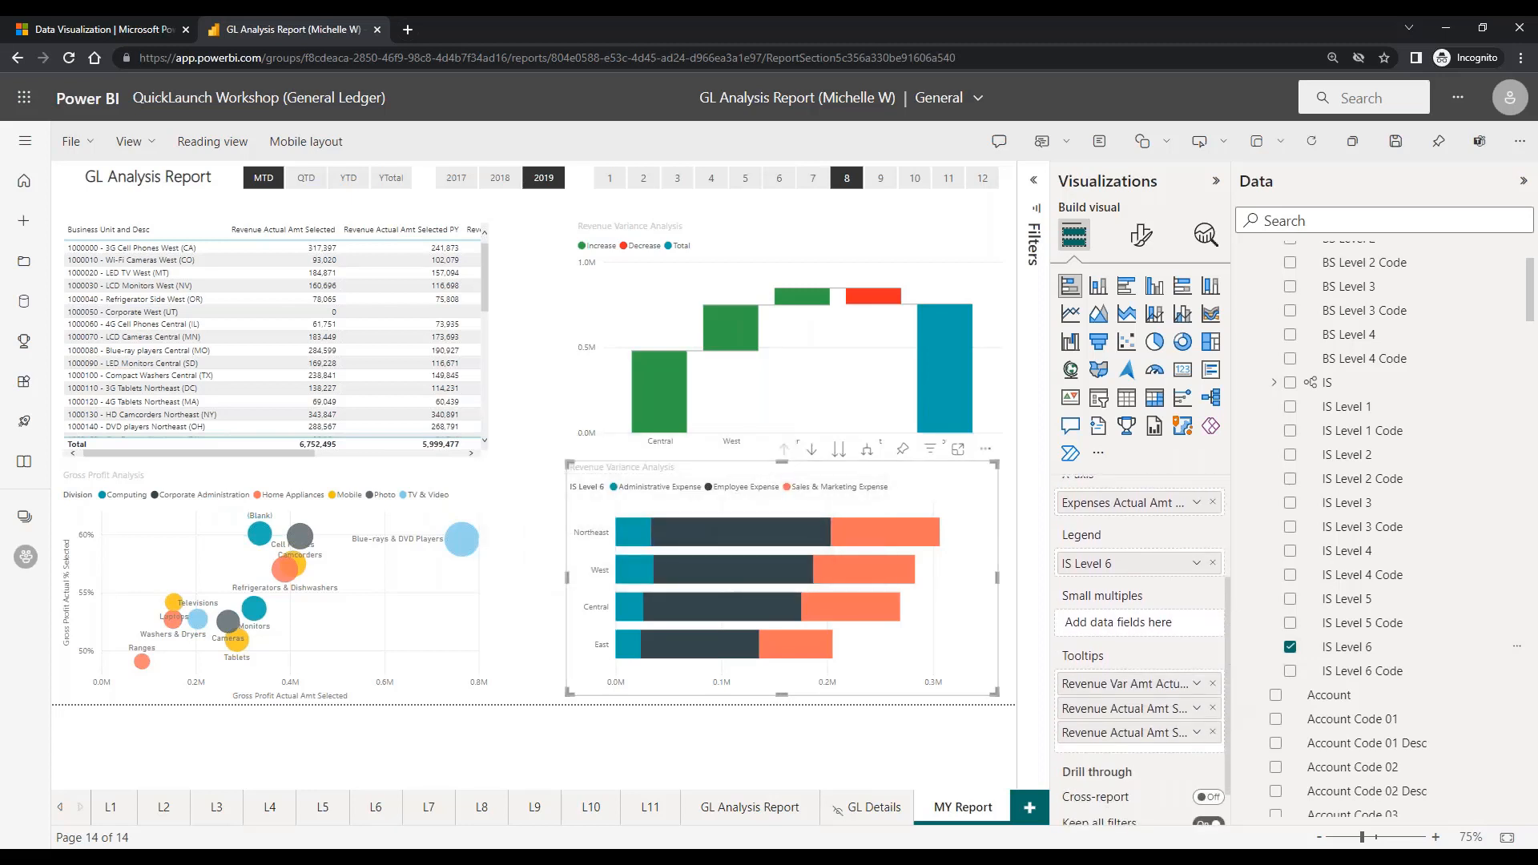
{"action": "left_click", "coordinate": [1212, 683]}
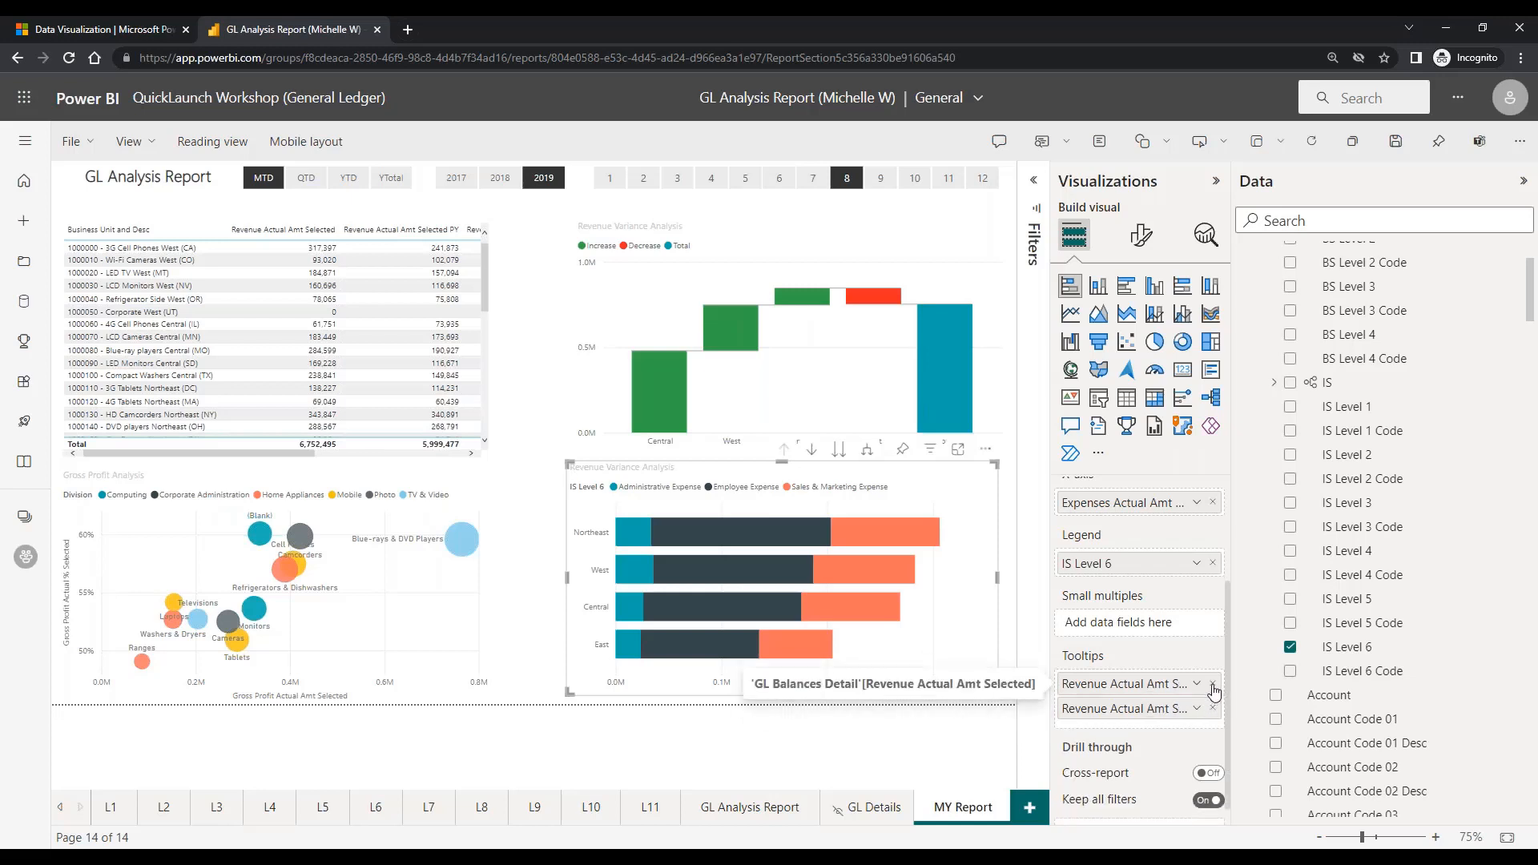
{"action": "left_click", "coordinate": [1213, 683]}
{"action": "left_click", "coordinate": [1212, 683]}
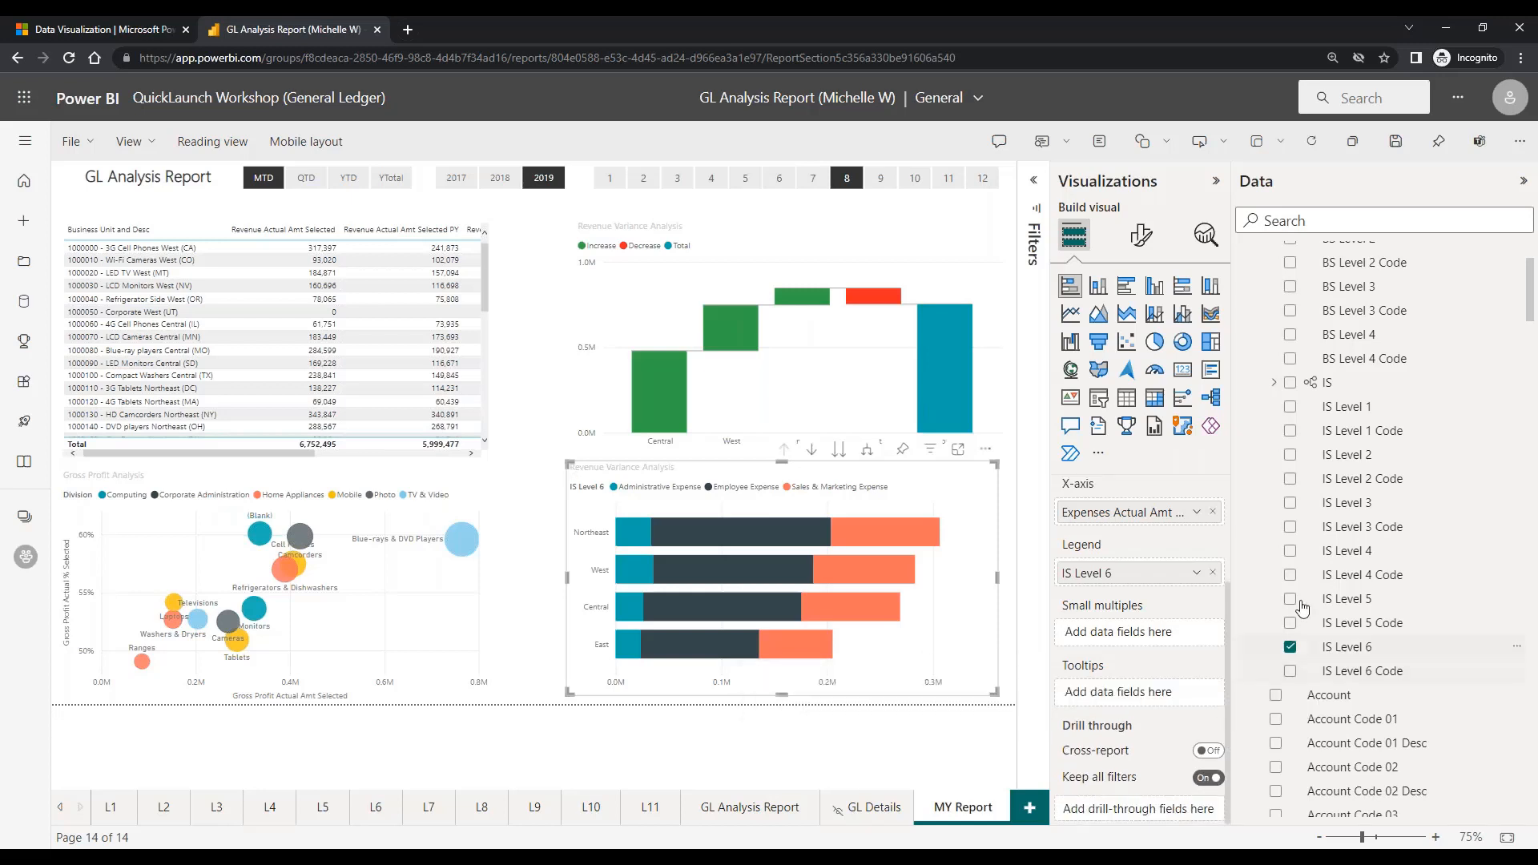
Add Expenses Actual Amt Selected PY, Expenses Actual % Selected and Expenses Actual % Selected PY to the bar chart's tooltips
{"action": "scroll", "coordinate": [1258, 337], "scroll_direction": "up", "scroll_amount": 3}
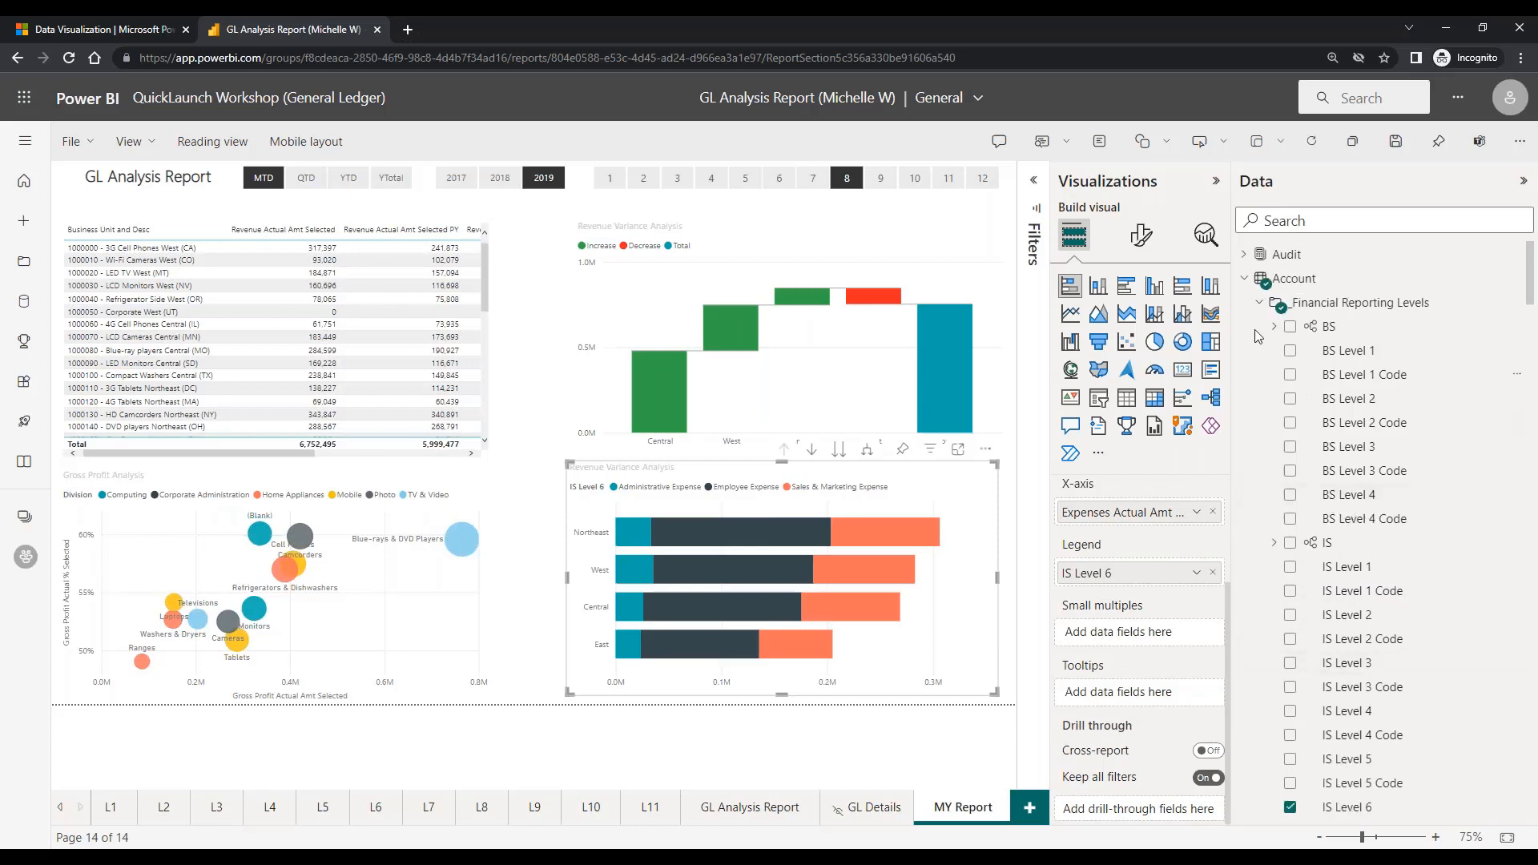
{"action": "left_click", "coordinate": [1243, 280]}
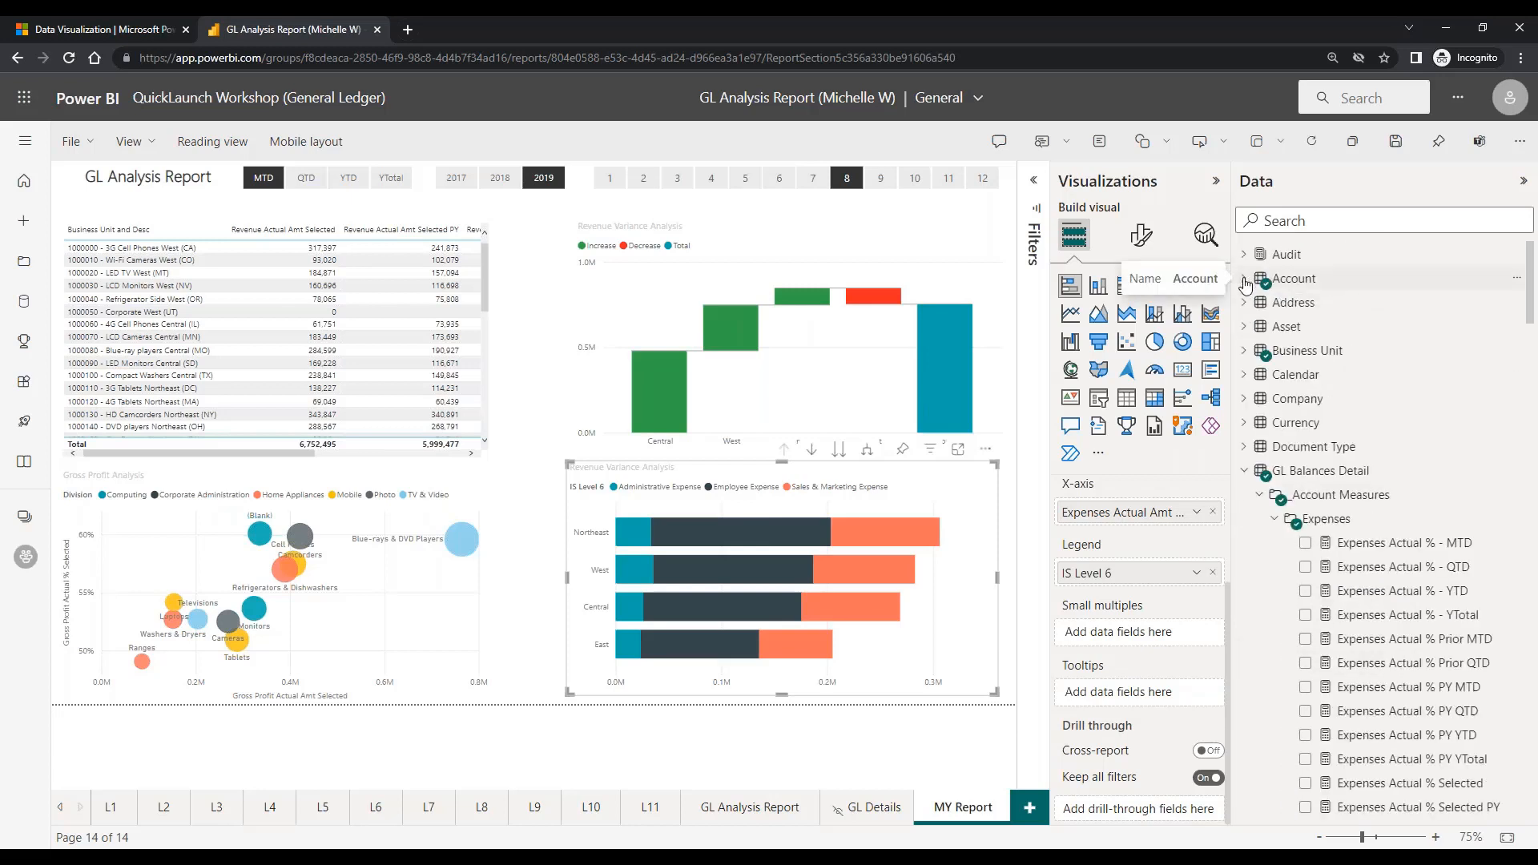
{"action": "scroll", "coordinate": [1380, 678], "scroll_direction": "down", "scroll_amount": 5}
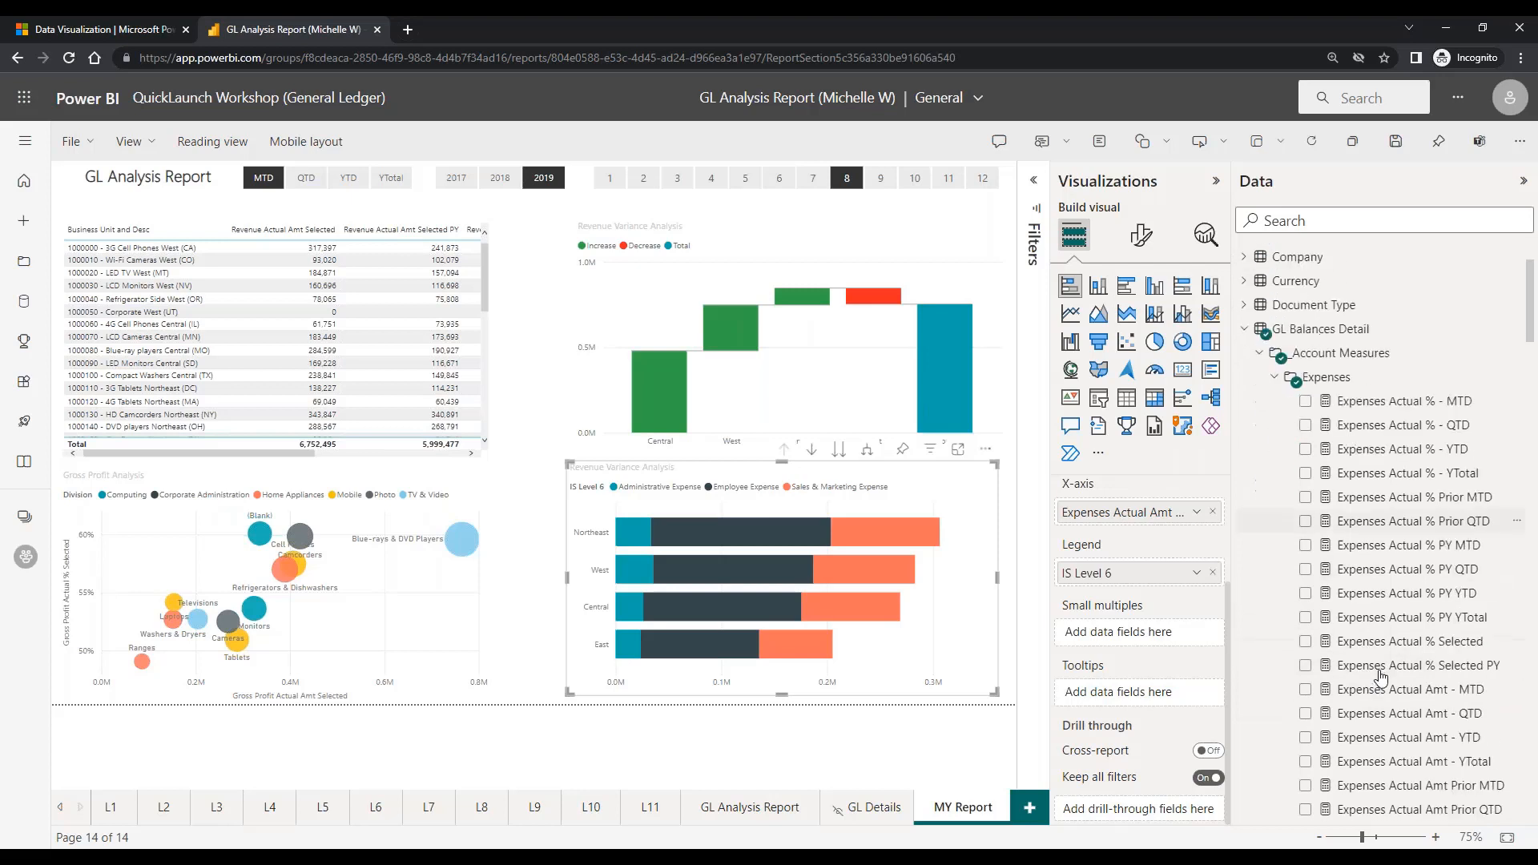
{"action": "scroll", "coordinate": [1380, 678], "scroll_direction": "down", "scroll_amount": 3}
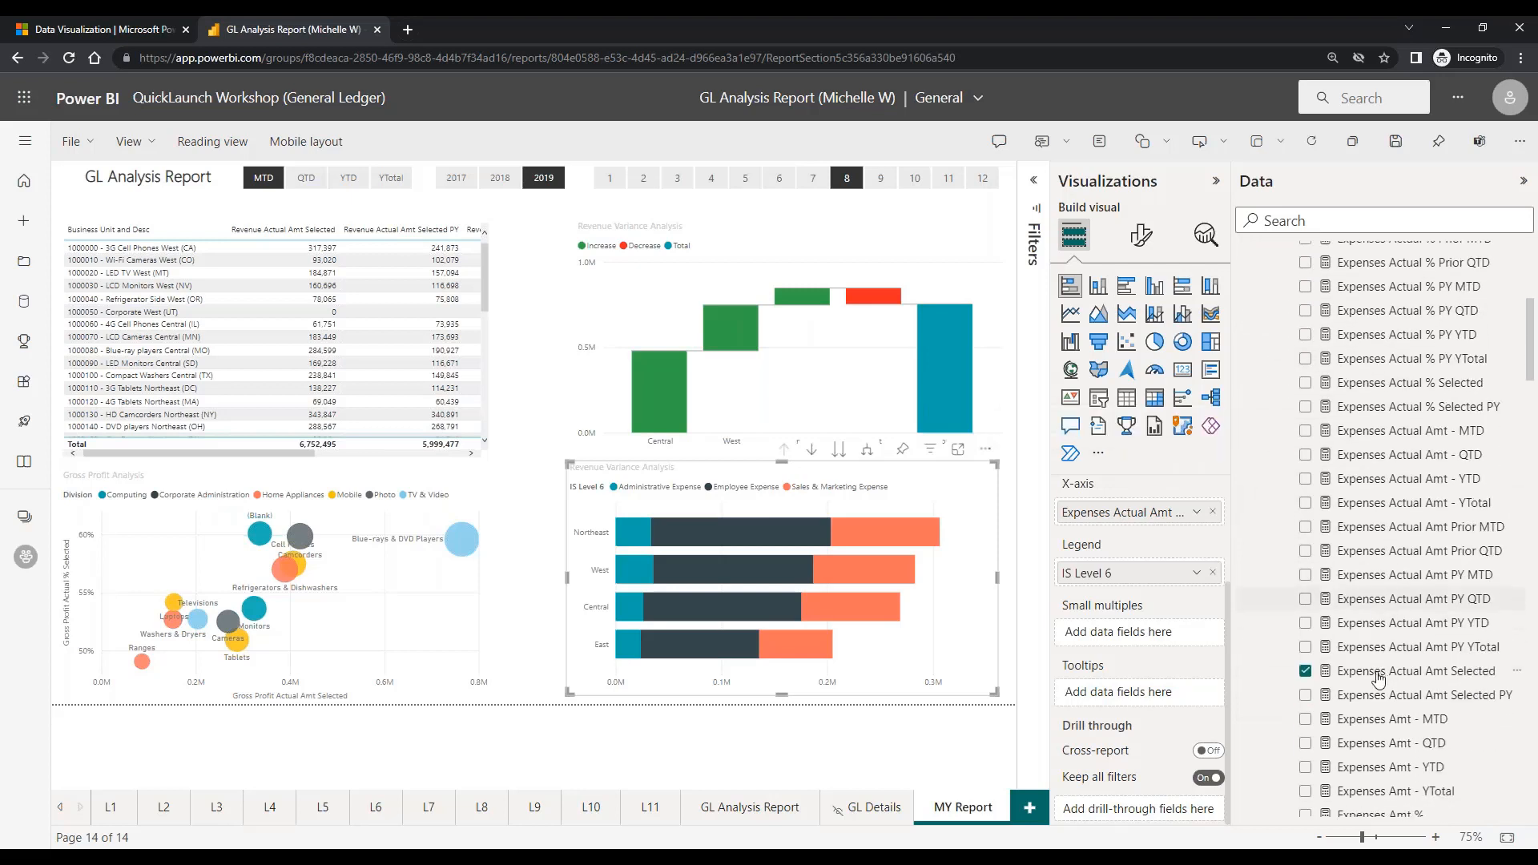
{"action": "left_click", "coordinate": [1306, 695]}
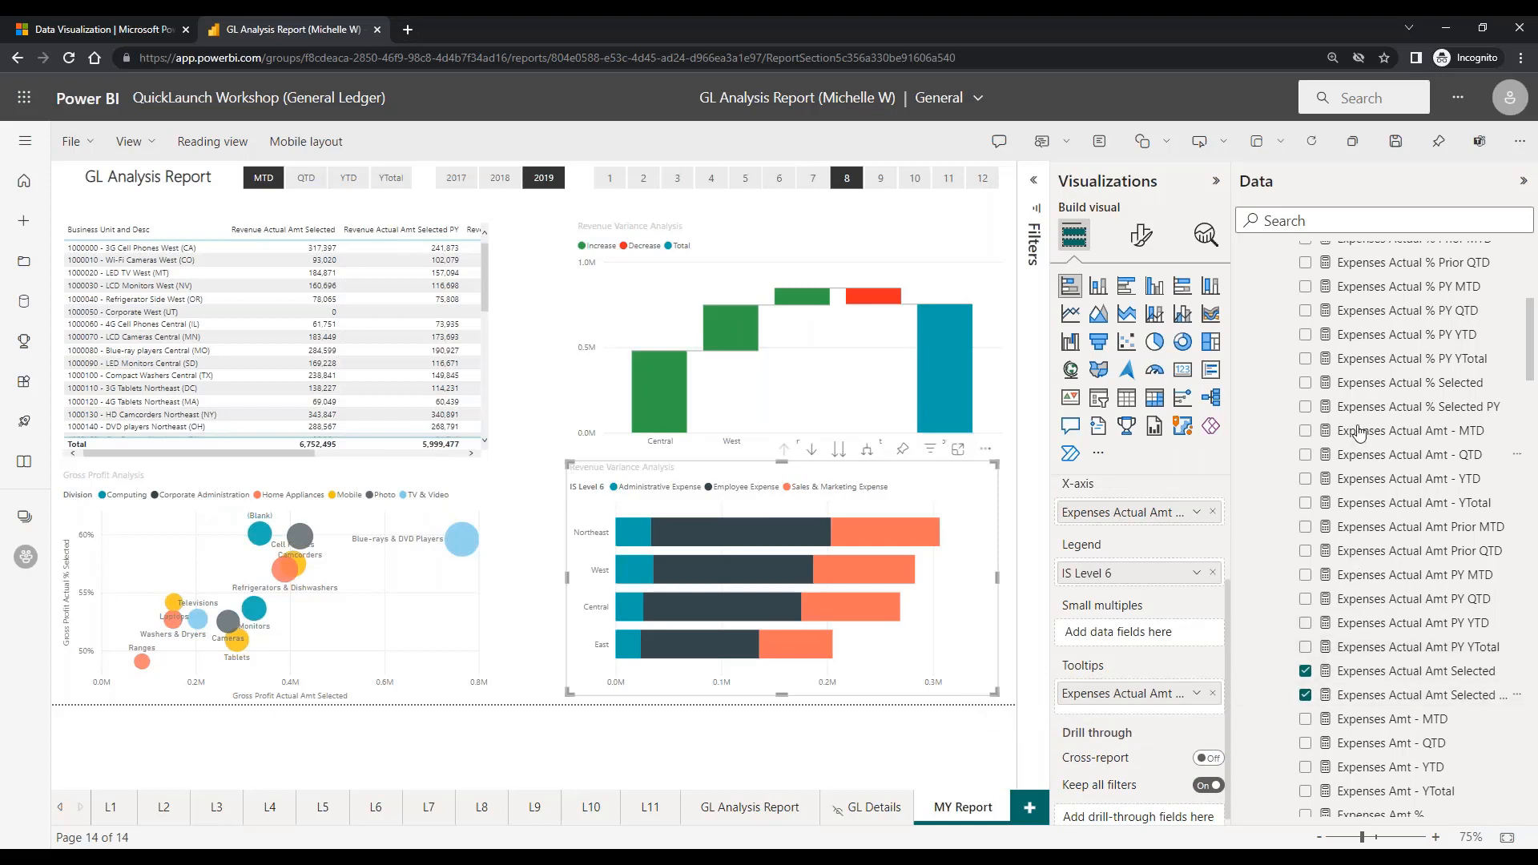
{"action": "left_click", "coordinate": [1303, 386]}
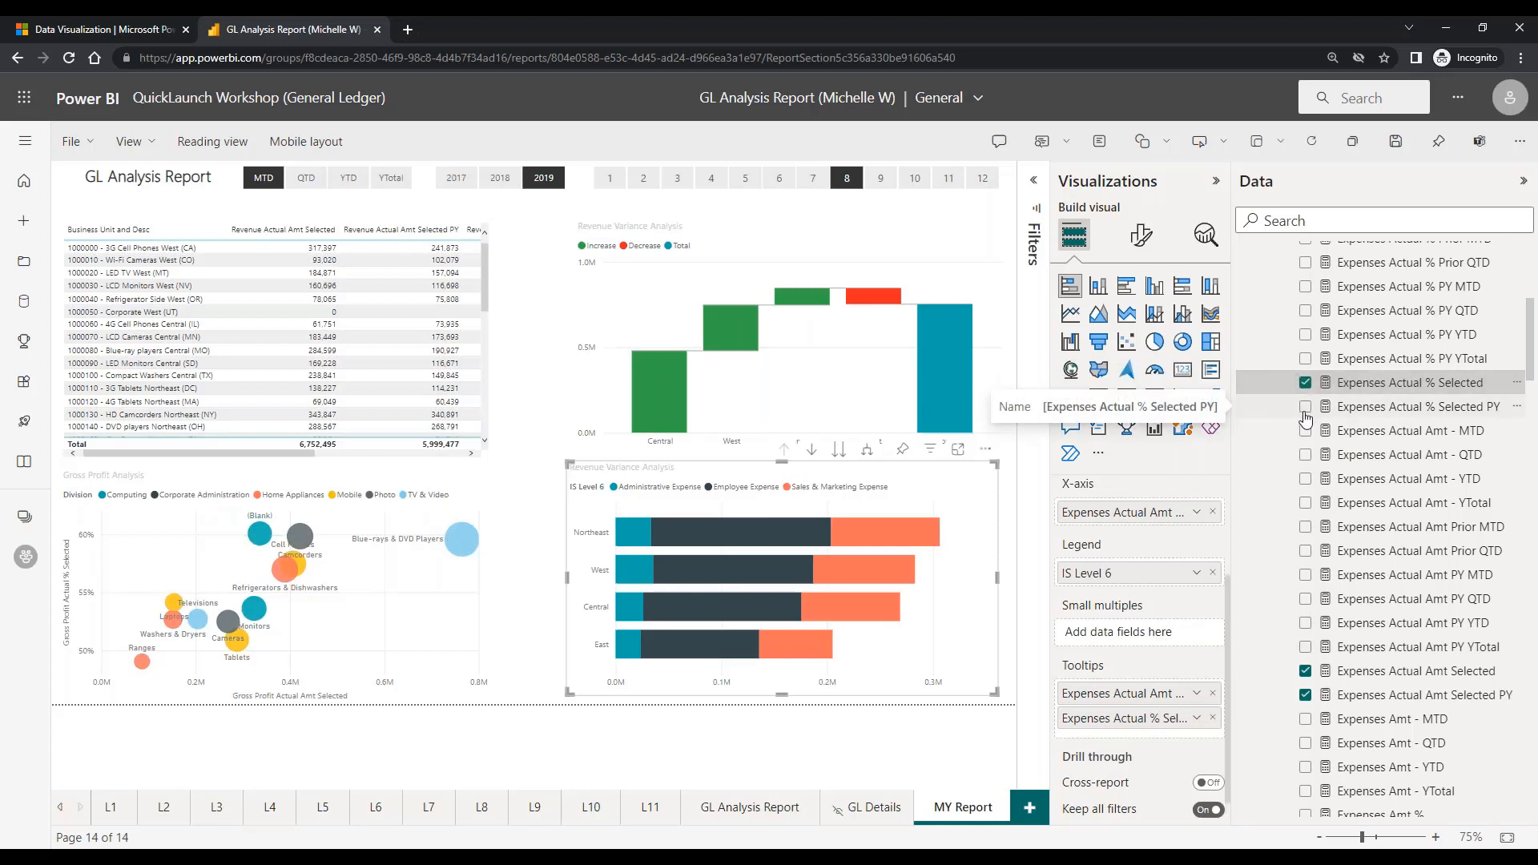
{"action": "left_click", "coordinate": [1305, 410]}
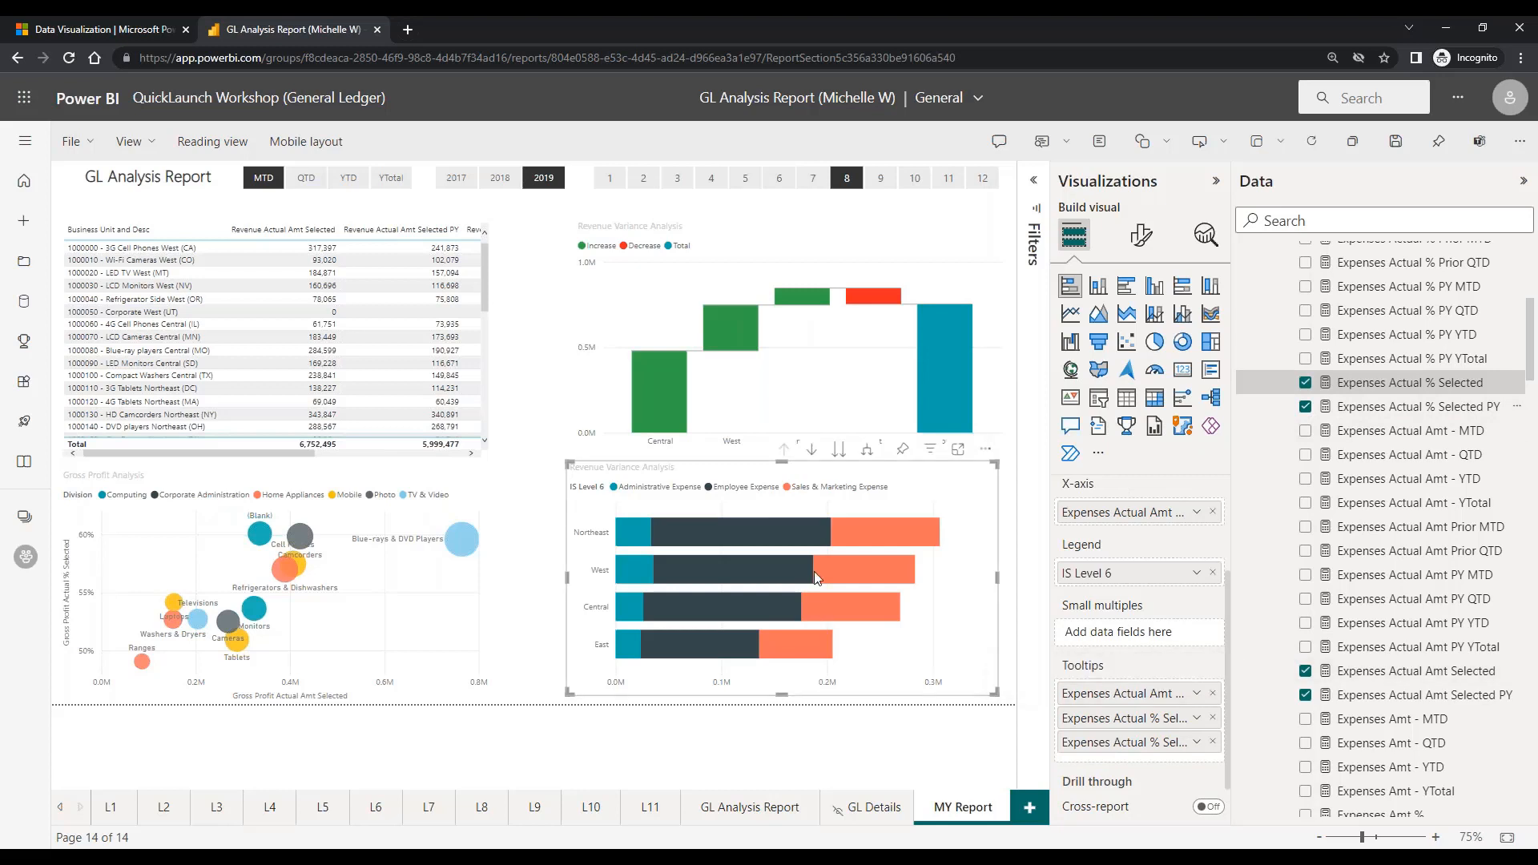
{"action": "mouse_move", "coordinate": [813, 568]}
{"action": "mouse_move", "coordinate": [635, 545]}
Change the bar chart's title text to "Expense Analysis"
{"action": "left_click", "coordinate": [1143, 245]}
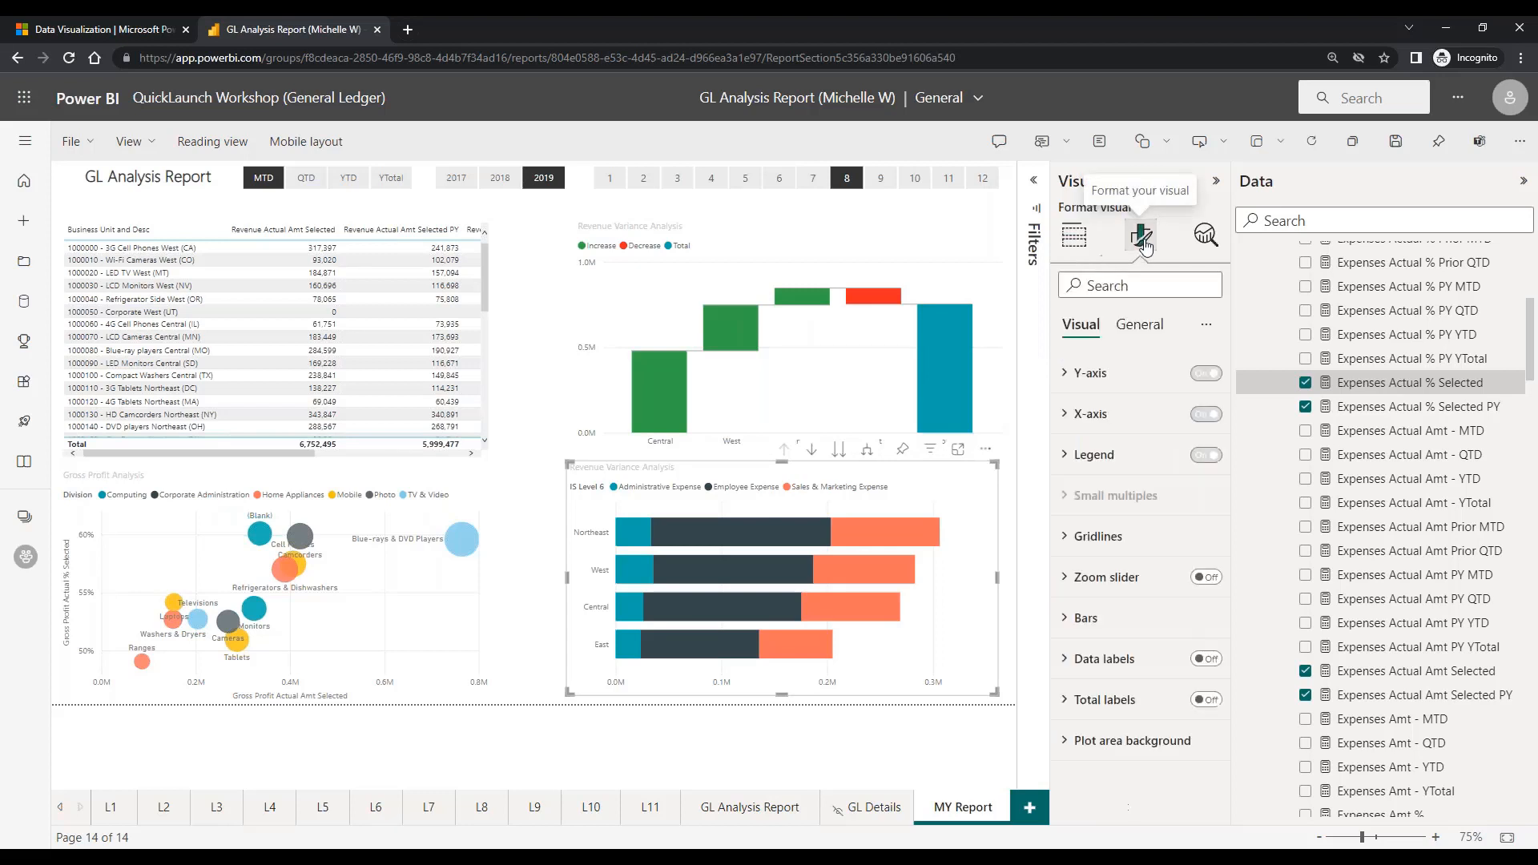
{"action": "left_click", "coordinate": [1149, 326]}
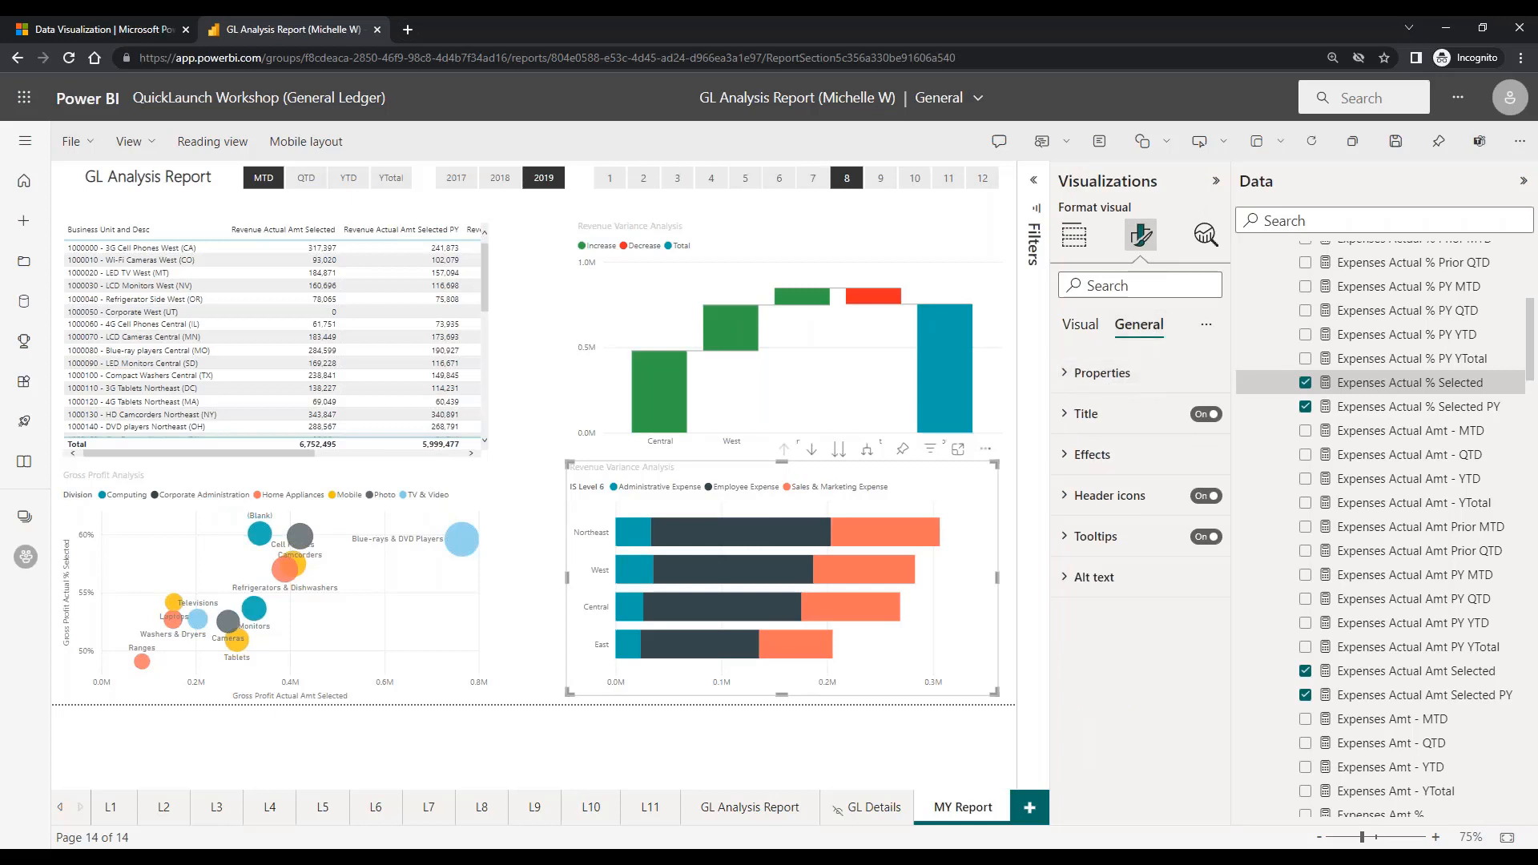
{"action": "left_click", "coordinate": [1121, 413]}
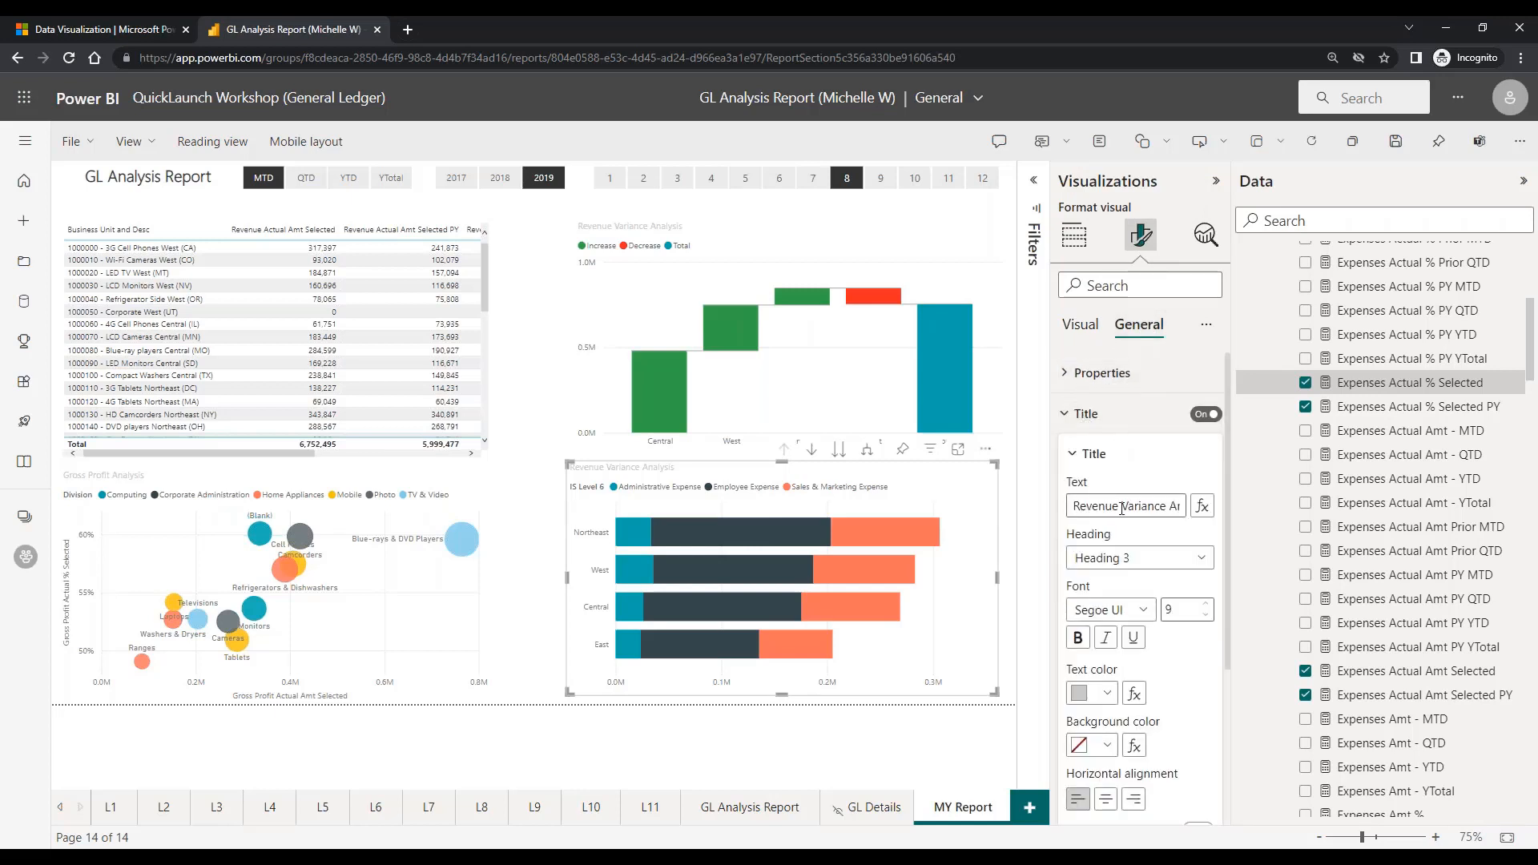
{"action": "left_click_drag", "start_coordinate": [1122, 508], "coordinate": [1051, 513]}
{"action": "type", "text": "Expense"}
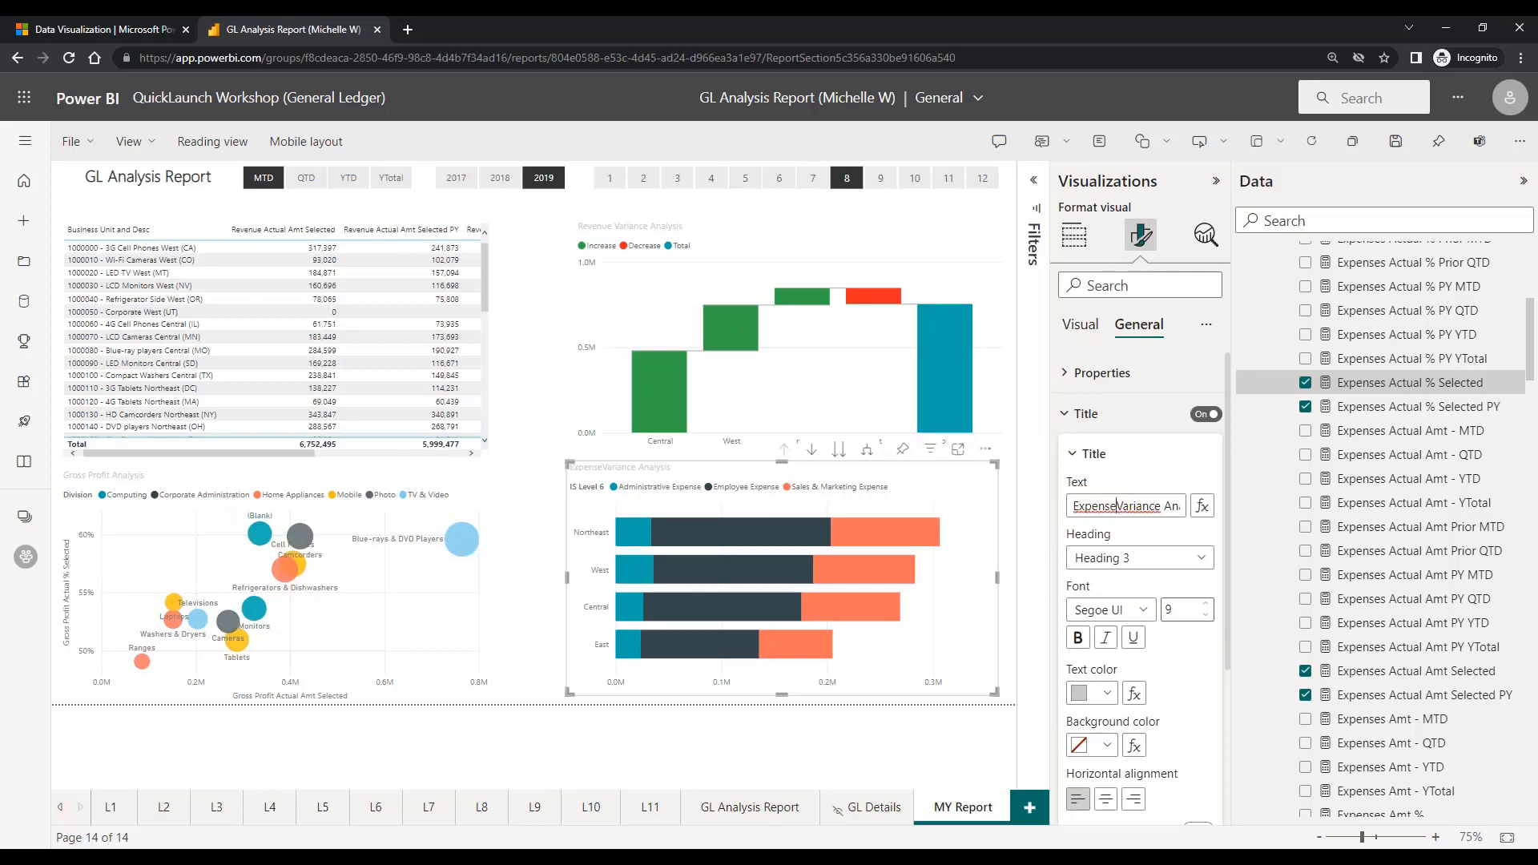
{"action": "key", "text": "Delete"}
{"action": "key", "text": "Delete"}
{"action": "key", "text": "Delete"}
{"action": "key", "text": "Delete"}
{"action": "key", "text": "Delete"}
{"action": "key", "text": "Delete"}
{"action": "key", "text": "Delete"}
{"action": "key", "text": "Delete"}
{"action": "key", "text": "Delete"}
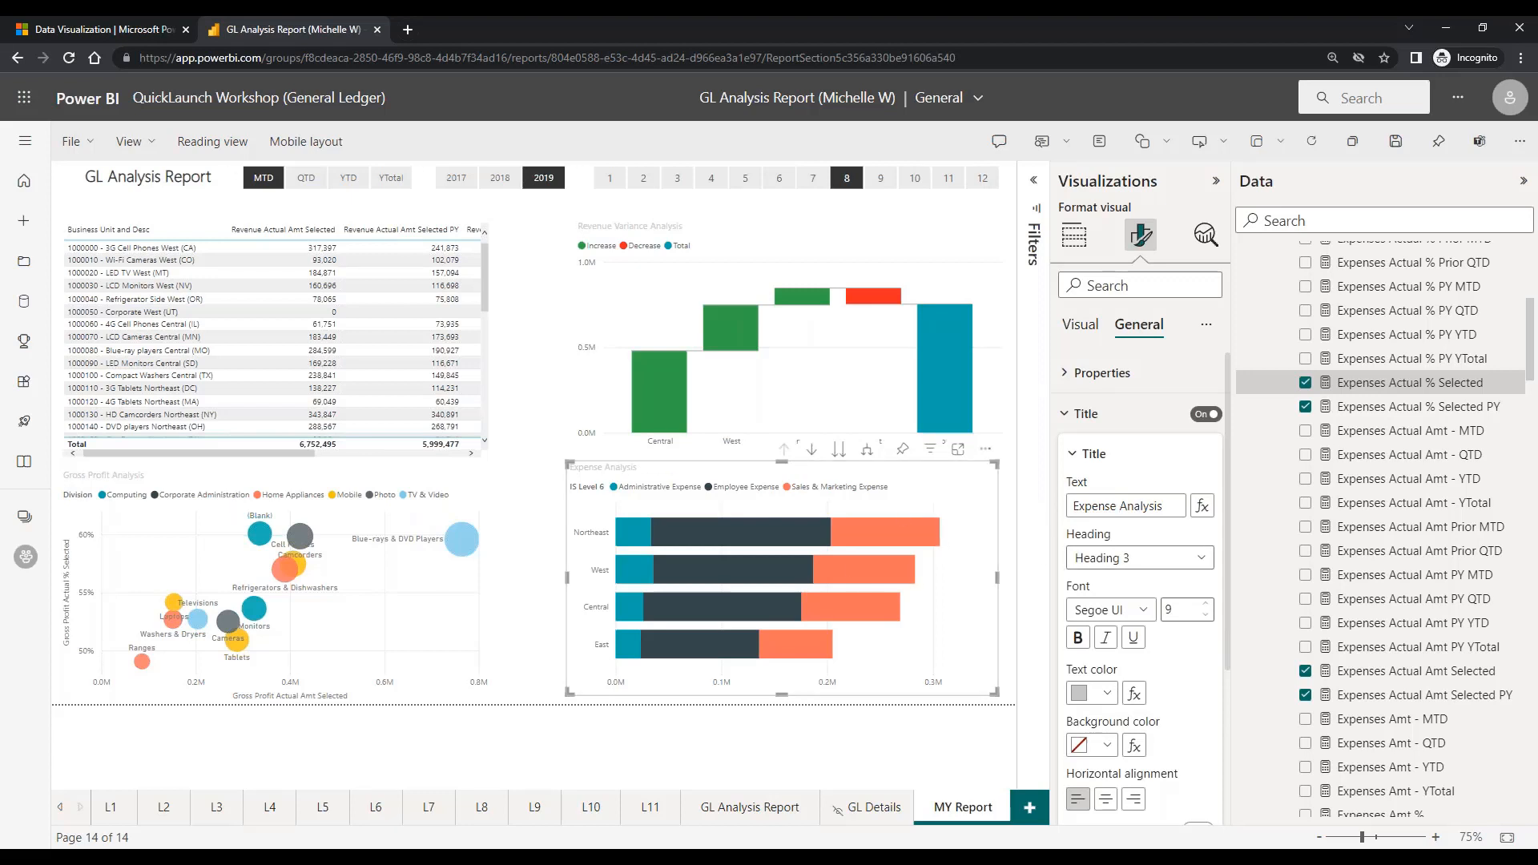
{"action": "left_click", "coordinate": [1072, 423]}
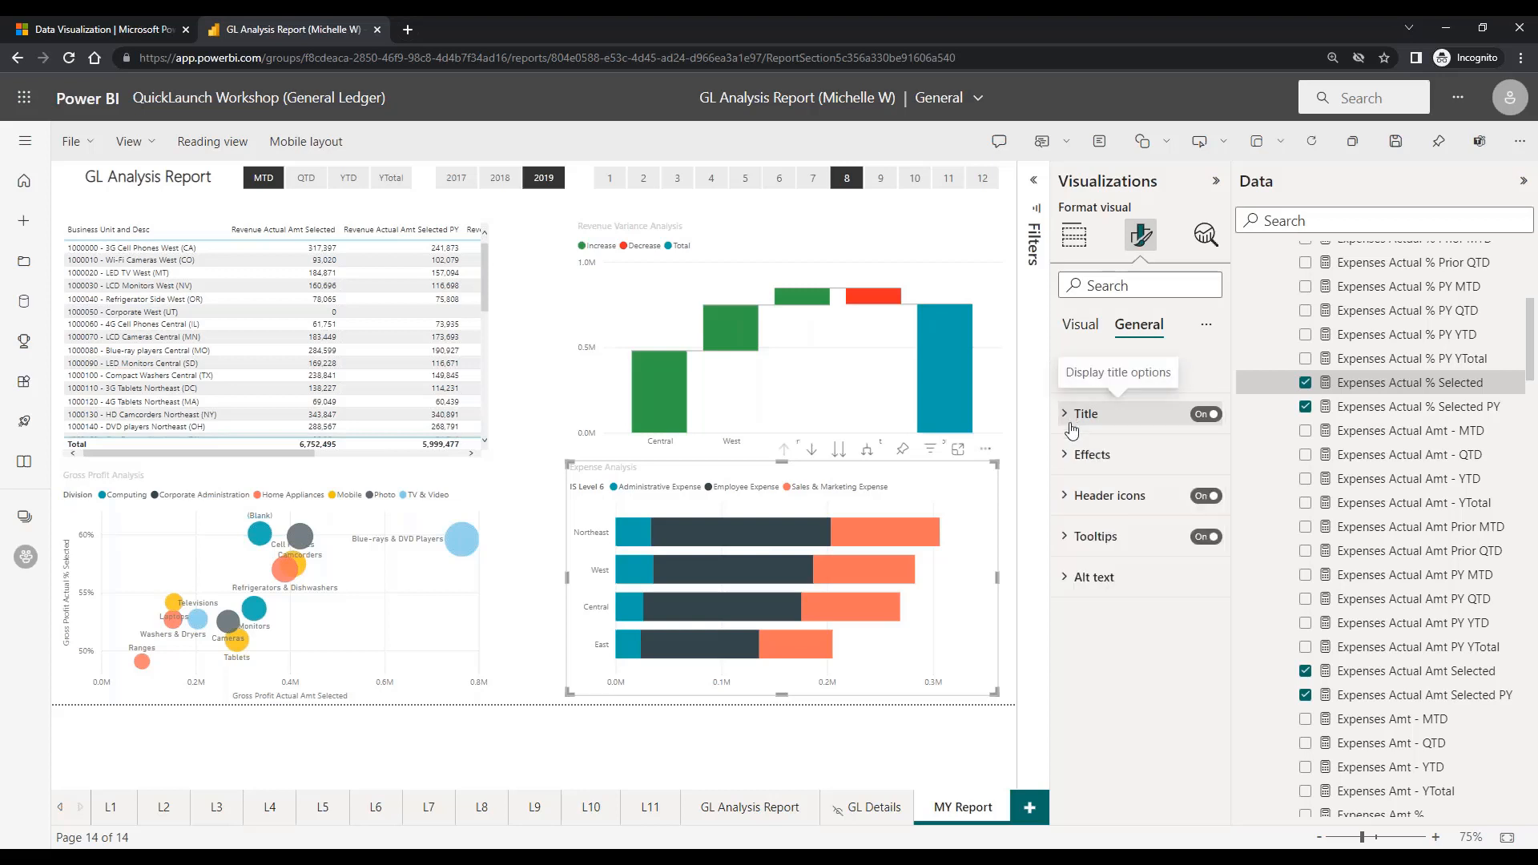
Turn on data labels for the Expense Analysis bar chart and check the tooltip of West's Sales & Marketing Expense segment
{"action": "left_click", "coordinate": [1080, 341]}
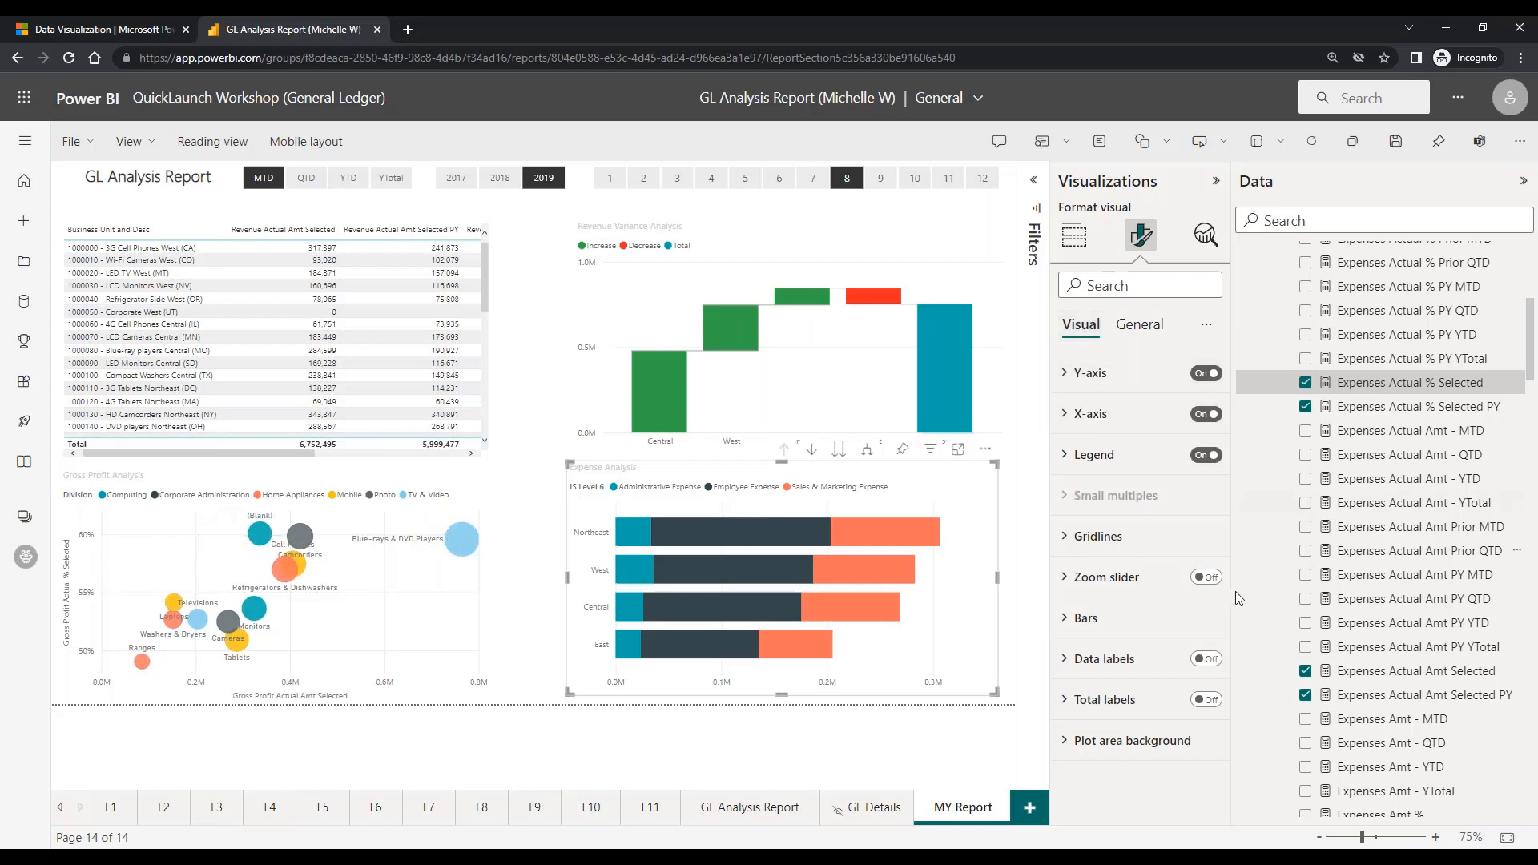
{"action": "left_click", "coordinate": [1205, 658]}
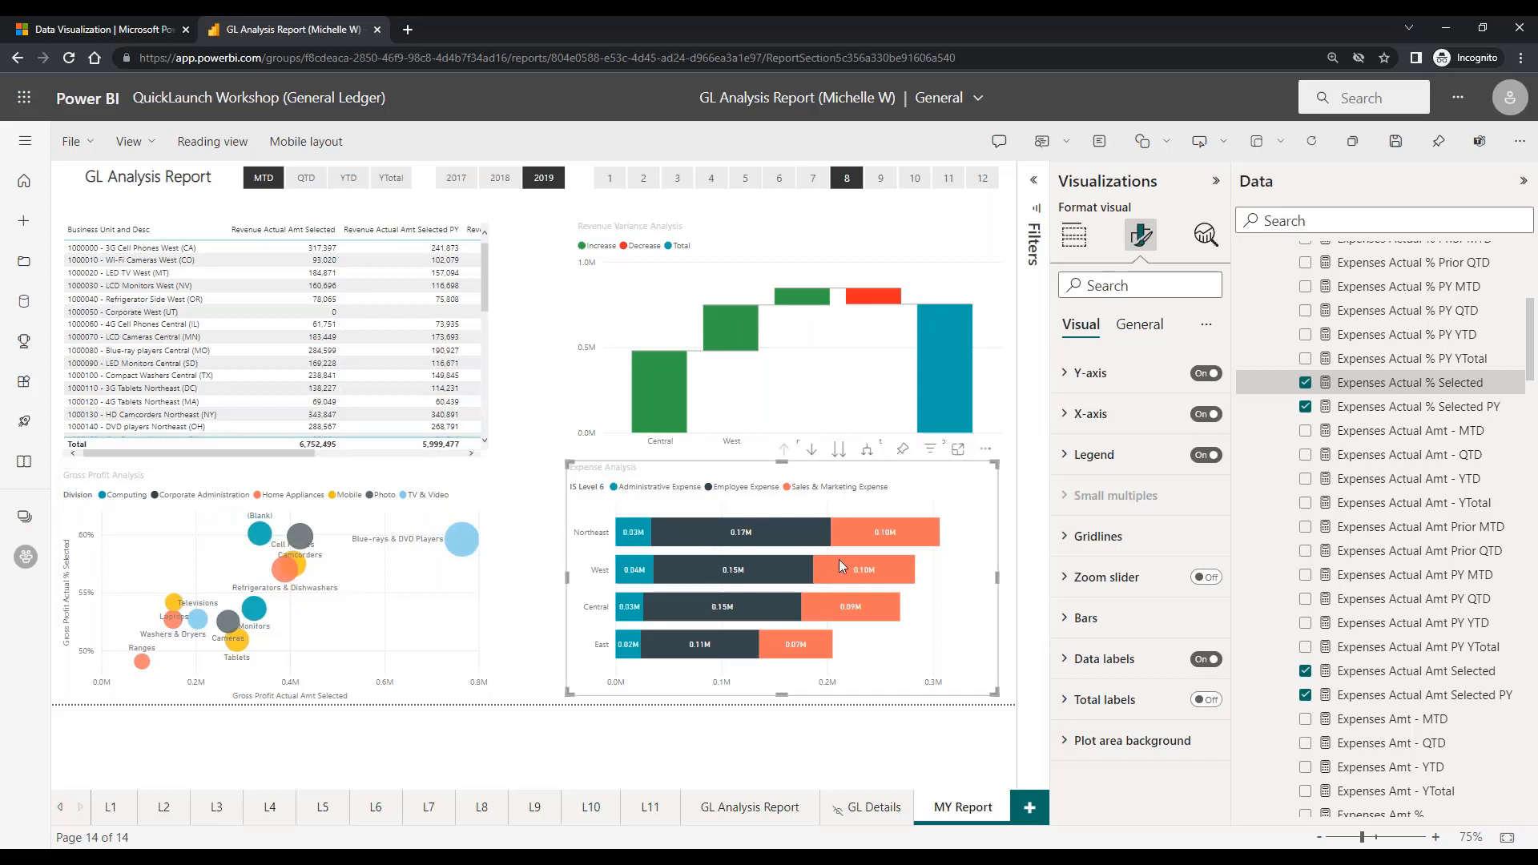
{"action": "mouse_move", "coordinate": [850, 562]}
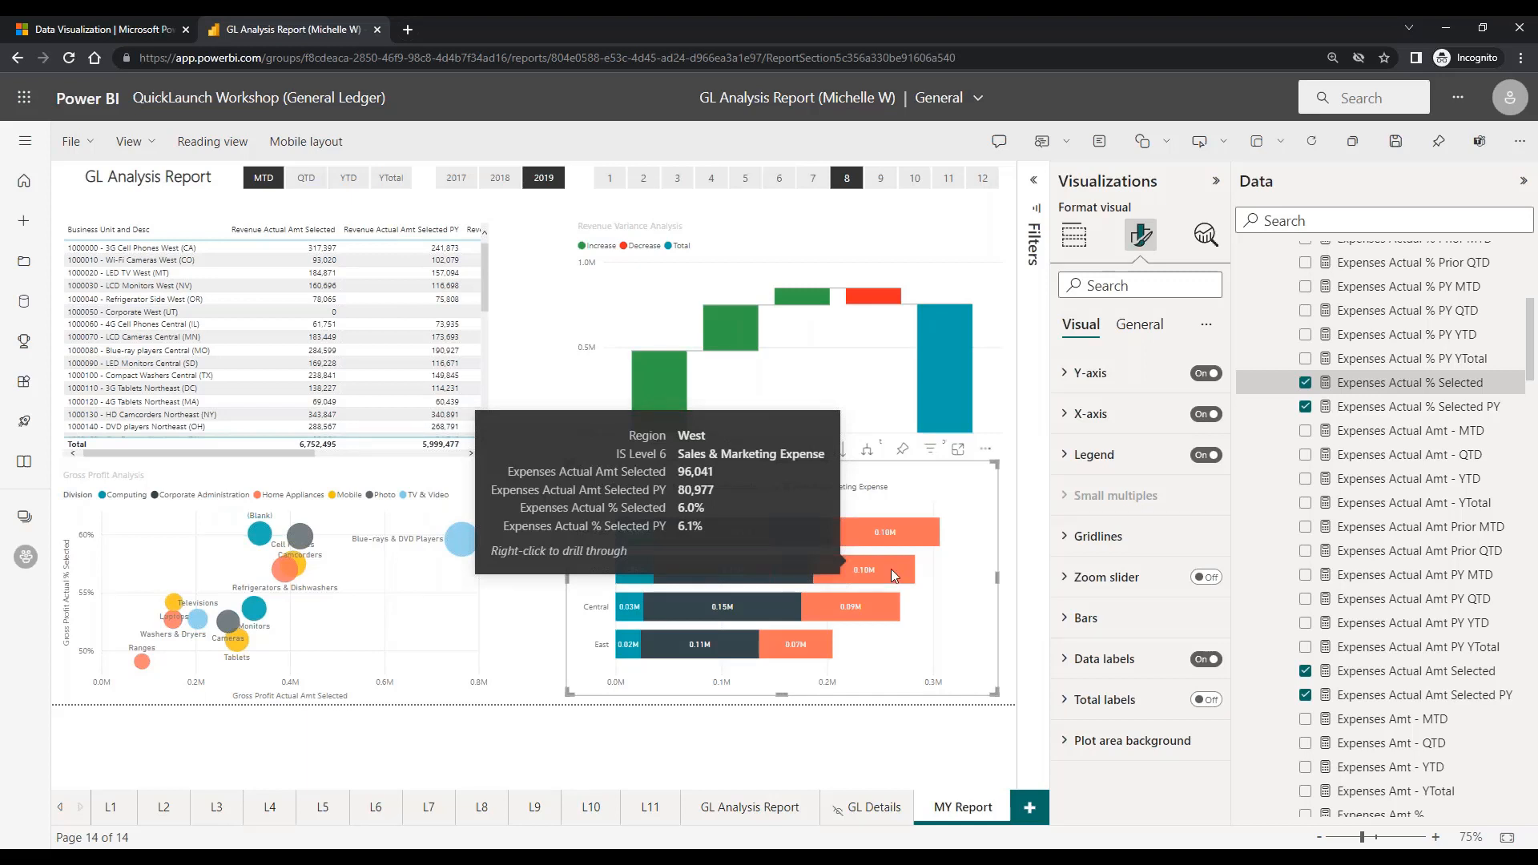
Set the display units of the Expense Analysis chart's data label values to Millions
{"action": "left_click", "coordinate": [1066, 661]}
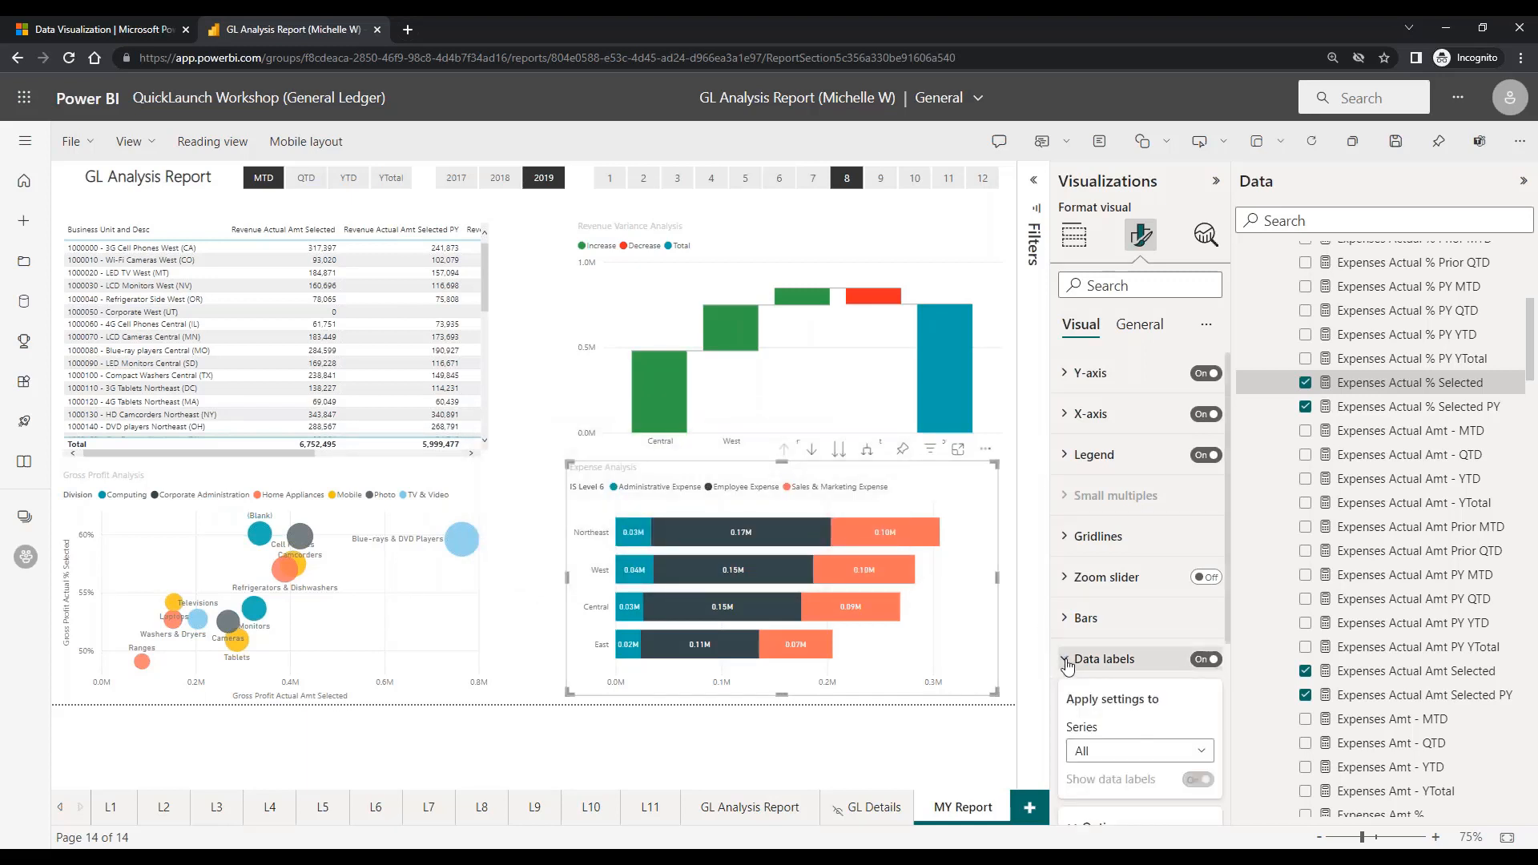
{"action": "scroll", "coordinate": [1113, 689], "scroll_direction": "down", "scroll_amount": 2}
{"action": "scroll", "coordinate": [1112, 690], "scroll_direction": "down", "scroll_amount": 2}
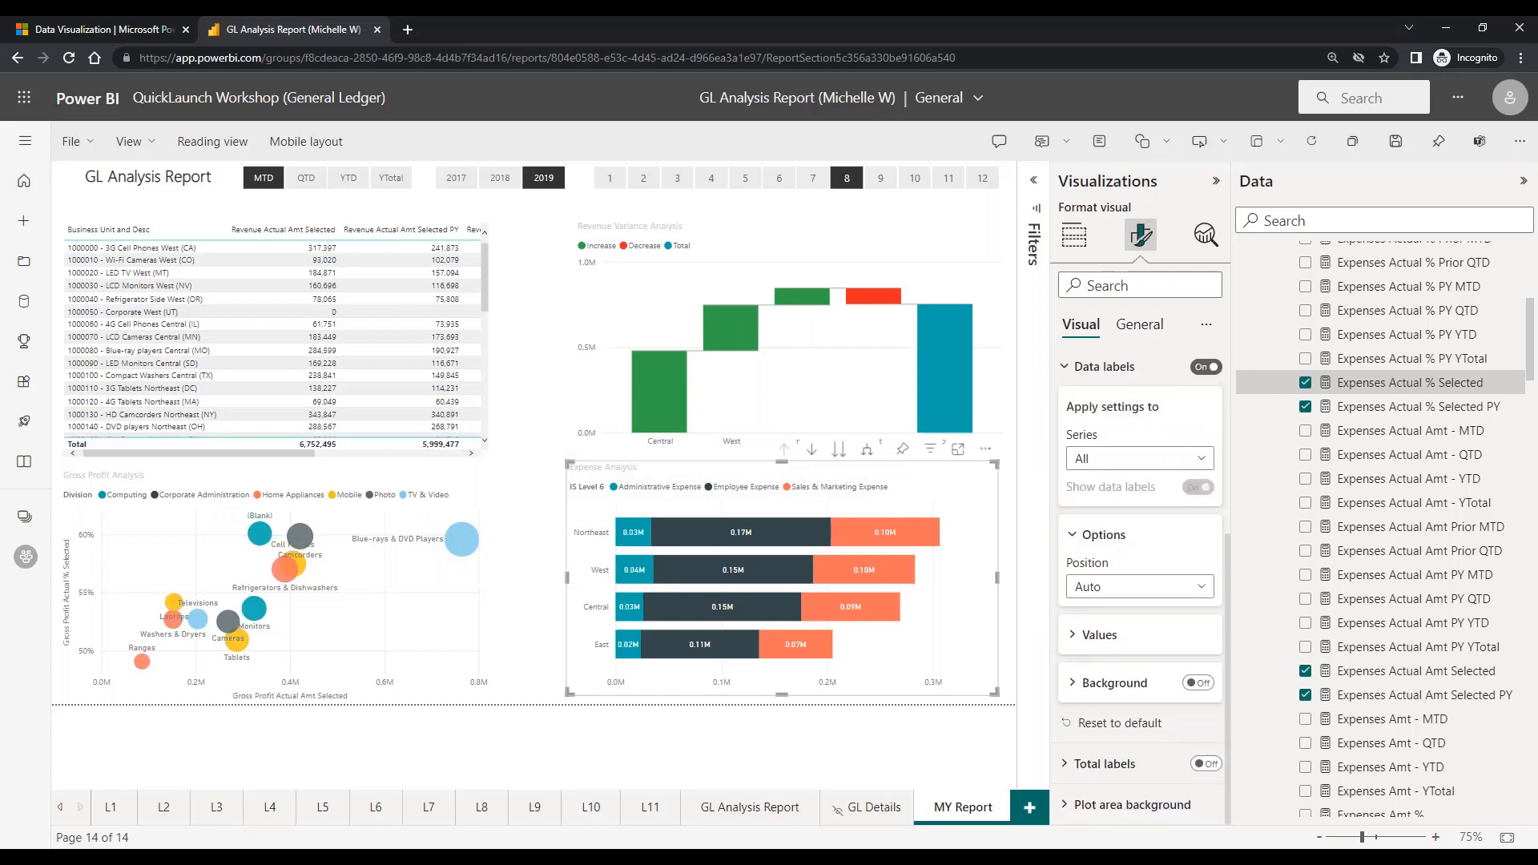
{"action": "left_click", "coordinate": [1075, 639]}
{"action": "scroll", "coordinate": [1140, 705], "scroll_direction": "down", "scroll_amount": 2}
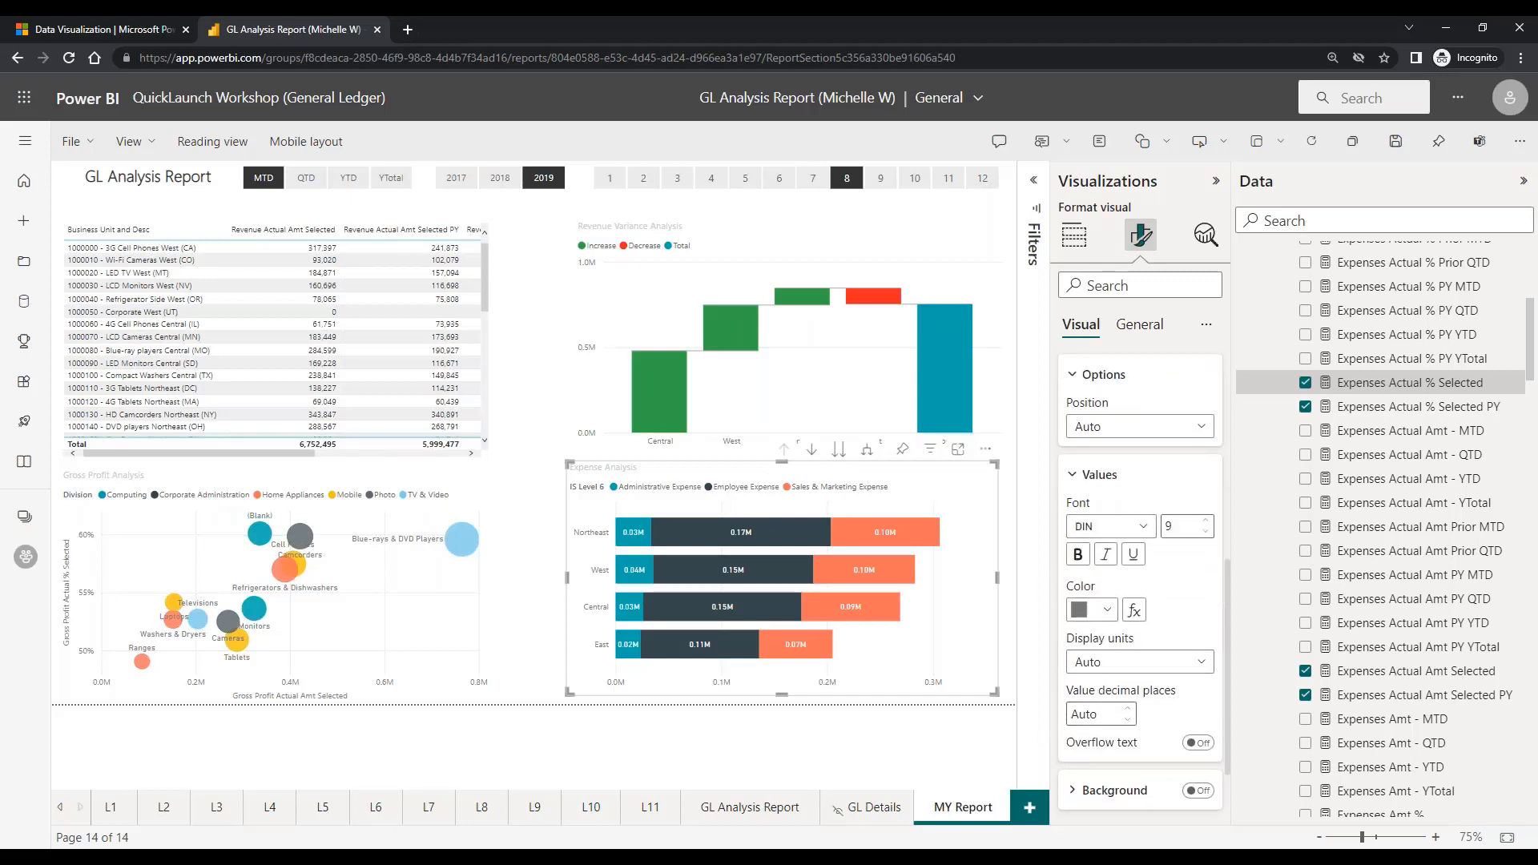
{"action": "left_click", "coordinate": [1137, 662]}
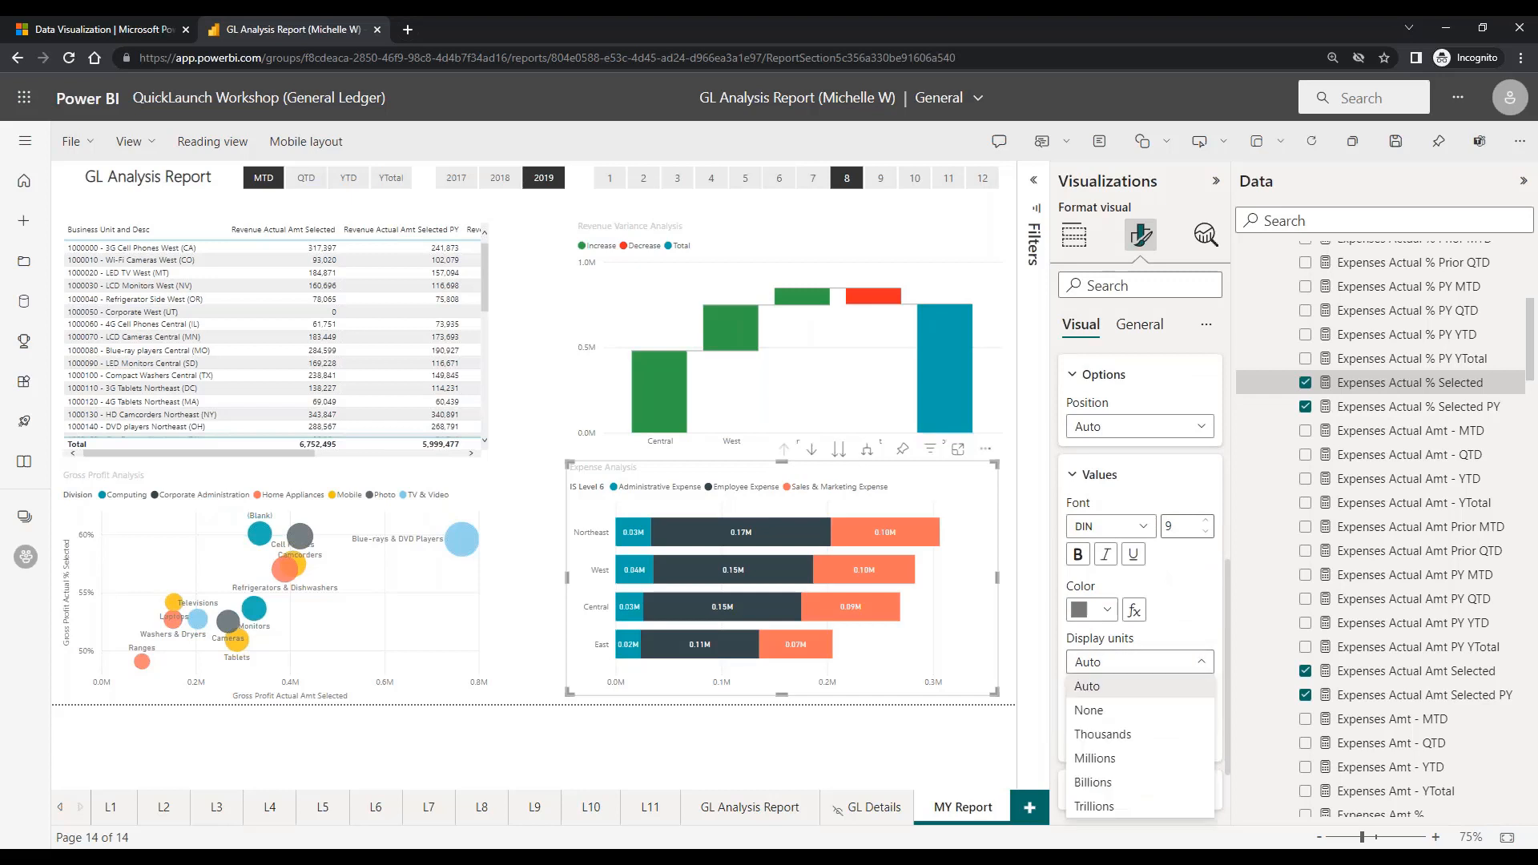
{"action": "left_click", "coordinate": [1132, 759]}
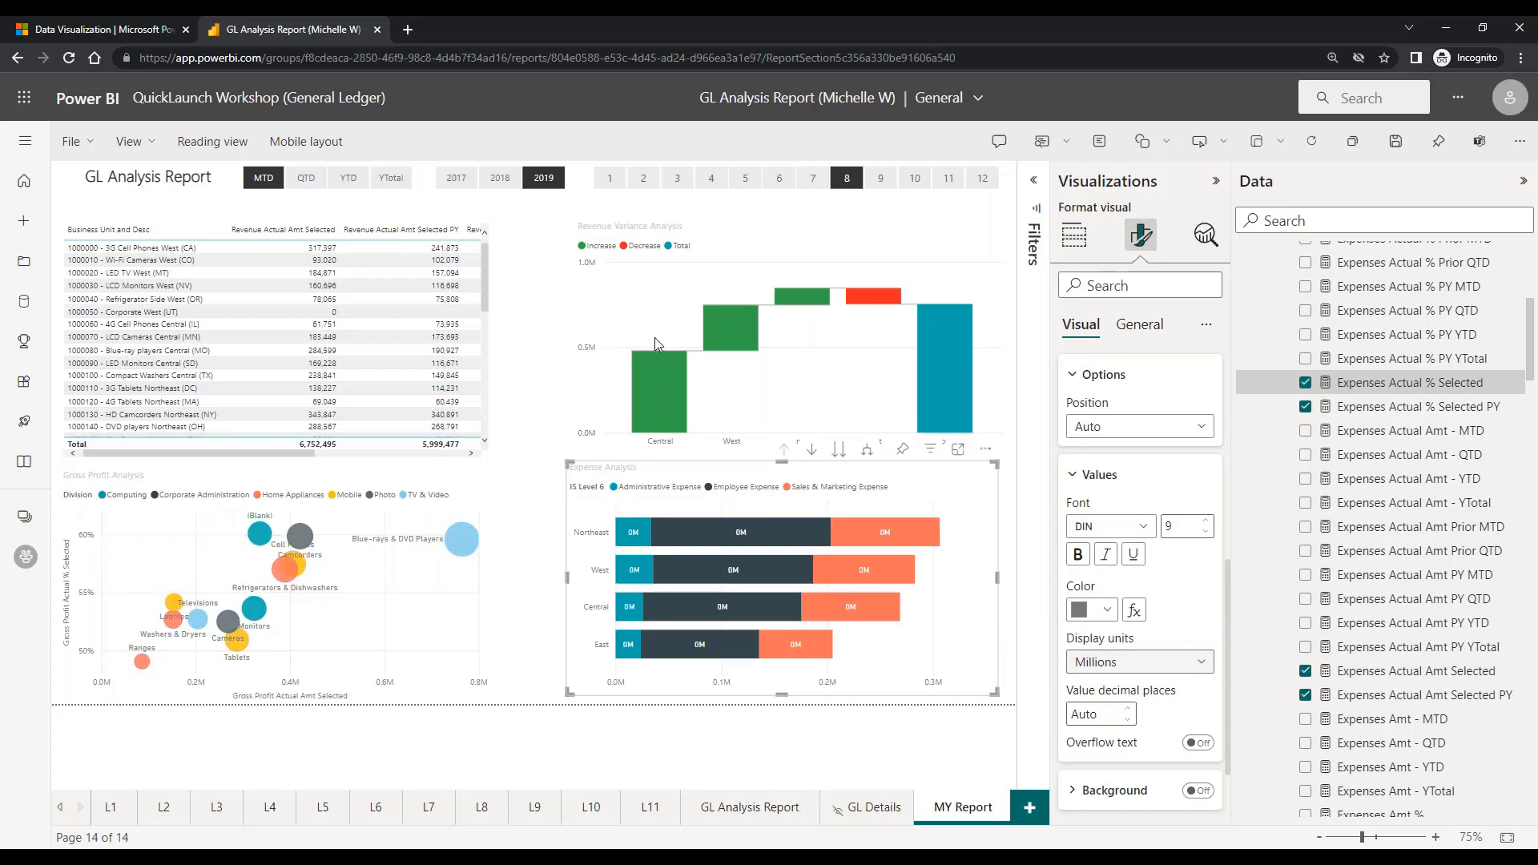
Switch the report period to YTD and set the Expense Analysis data labels' display units to Auto
{"action": "left_click", "coordinate": [348, 180]}
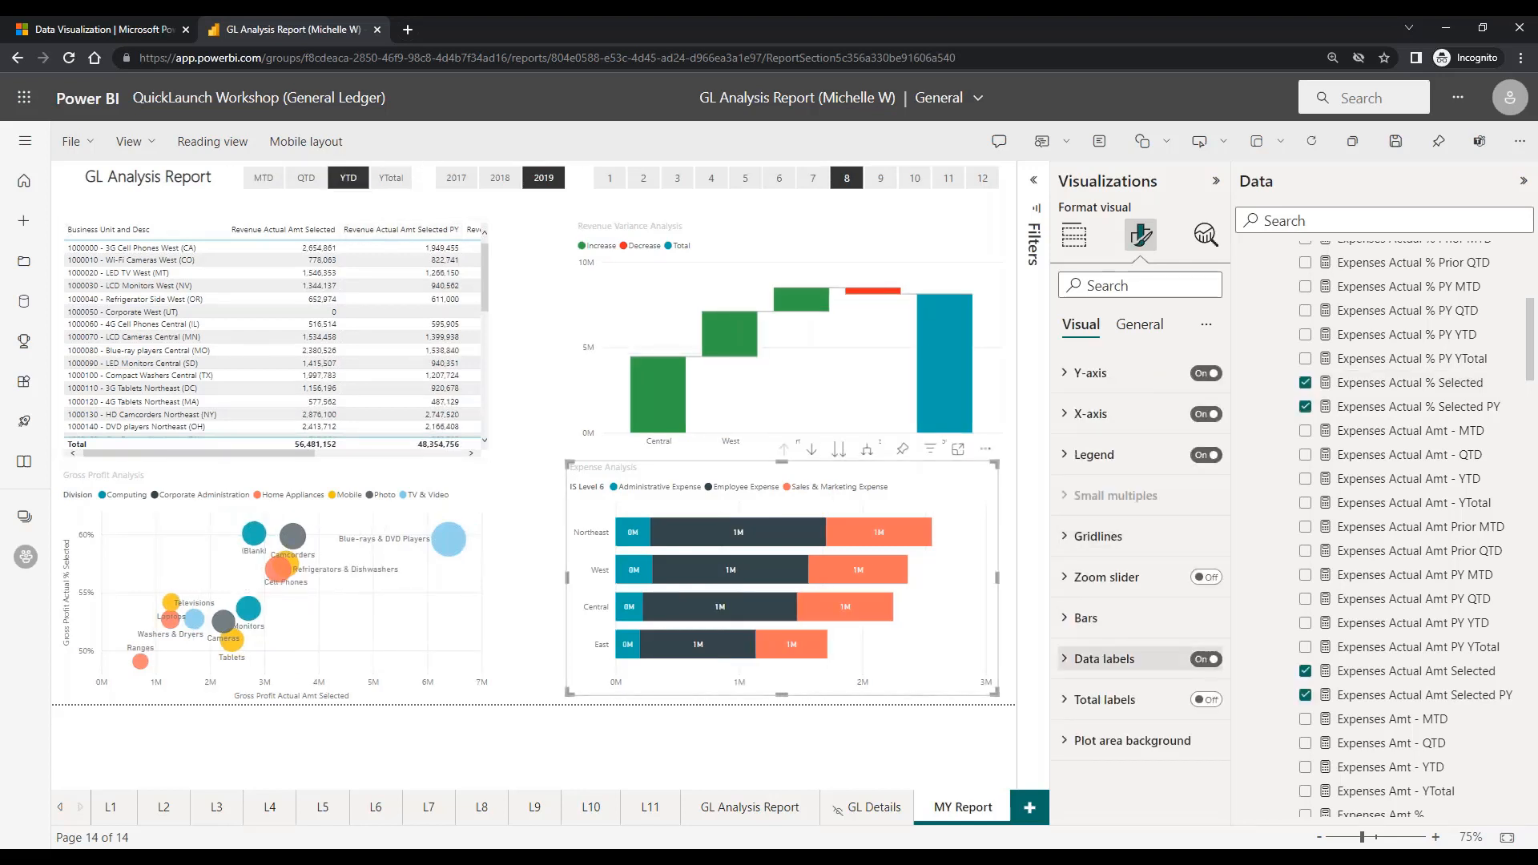
{"action": "left_click", "coordinate": [1076, 659]}
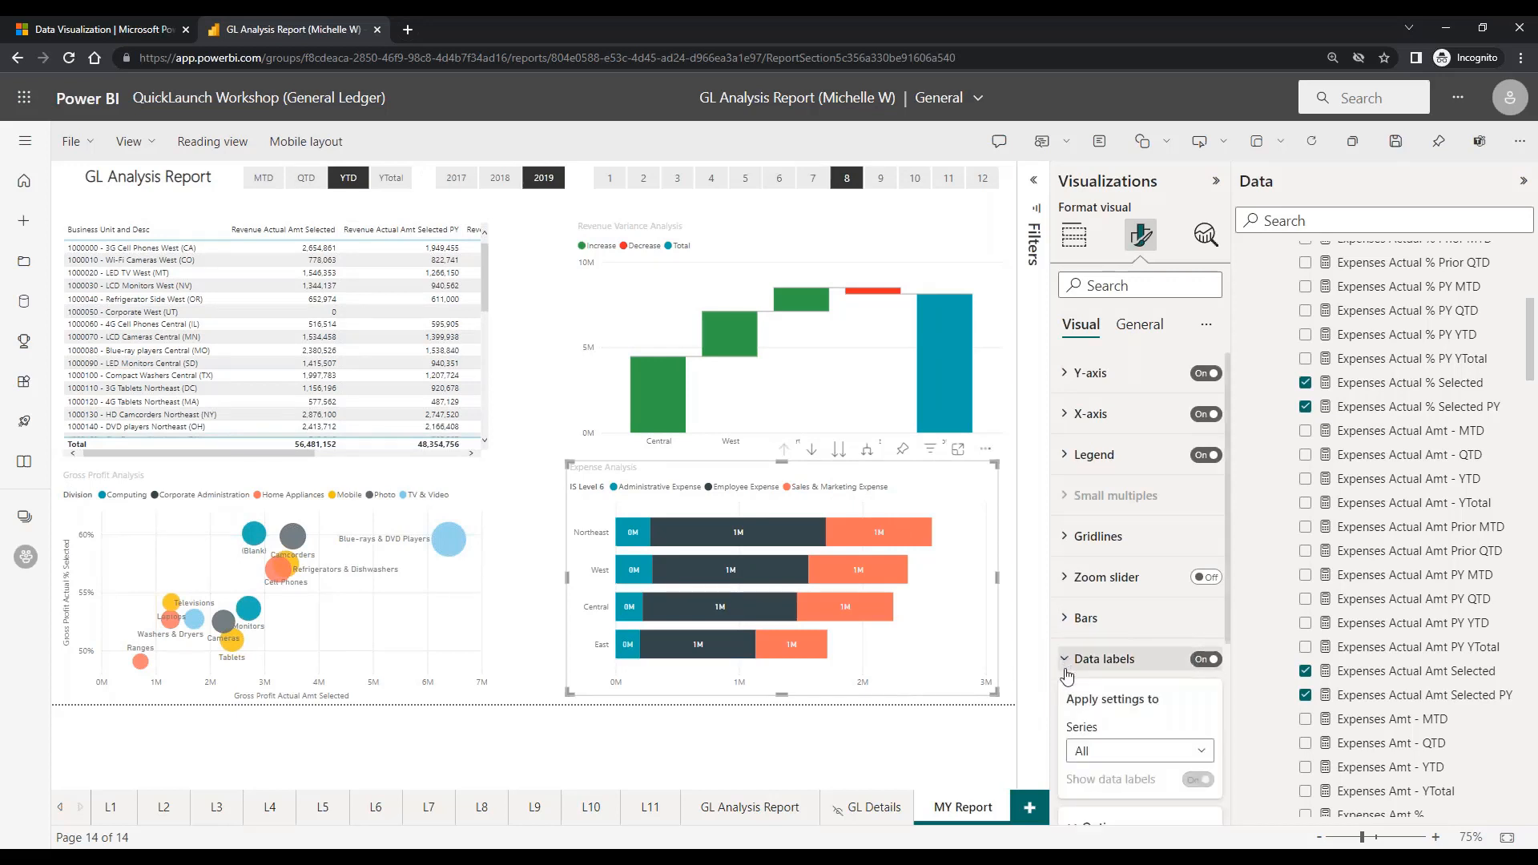
{"action": "left_click", "coordinate": [1071, 636]}
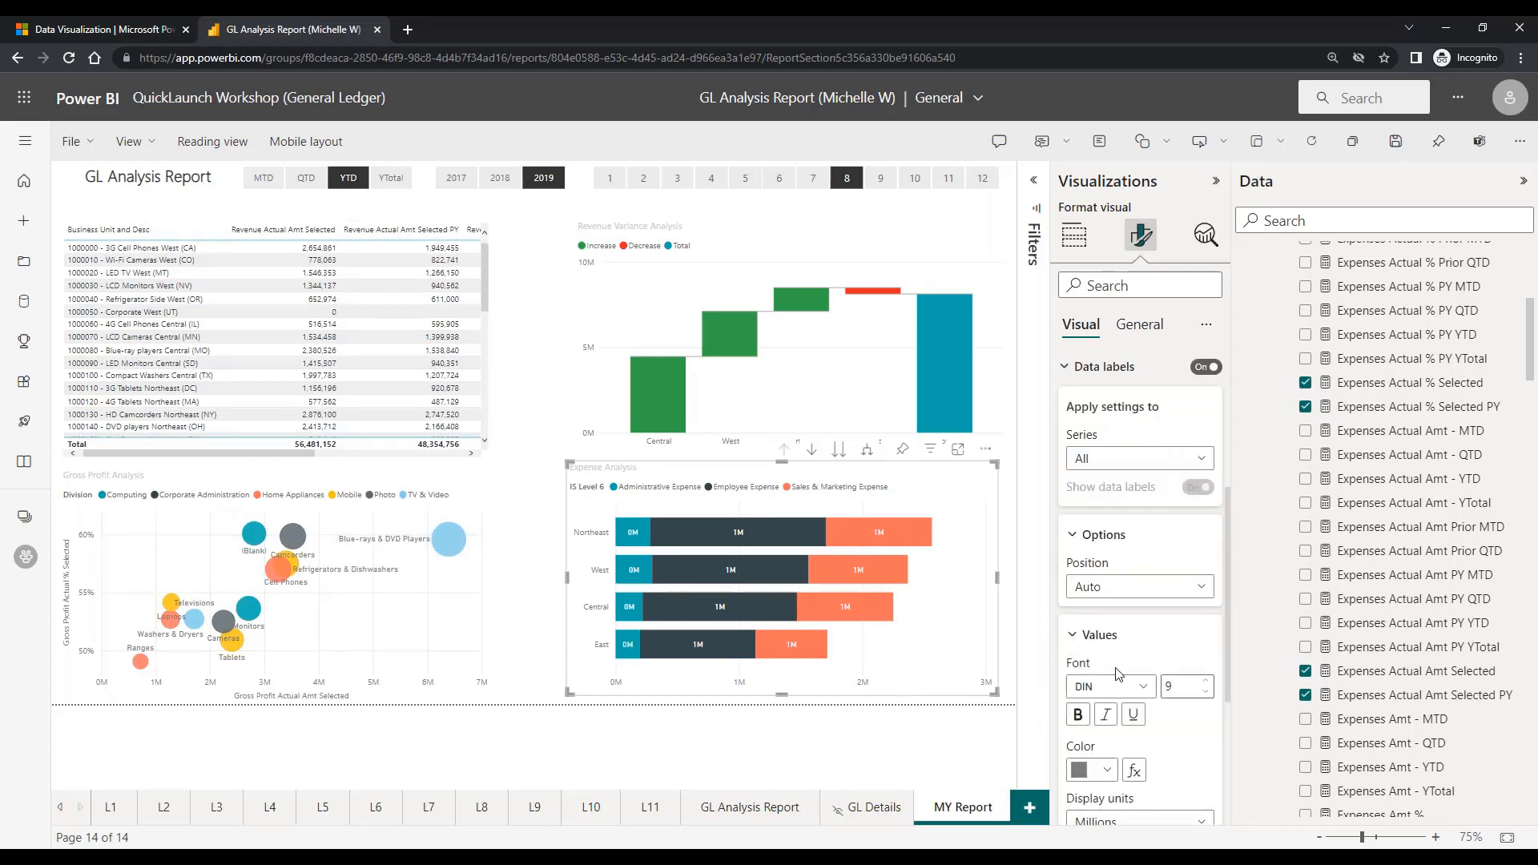
{"action": "left_click", "coordinate": [1192, 587]}
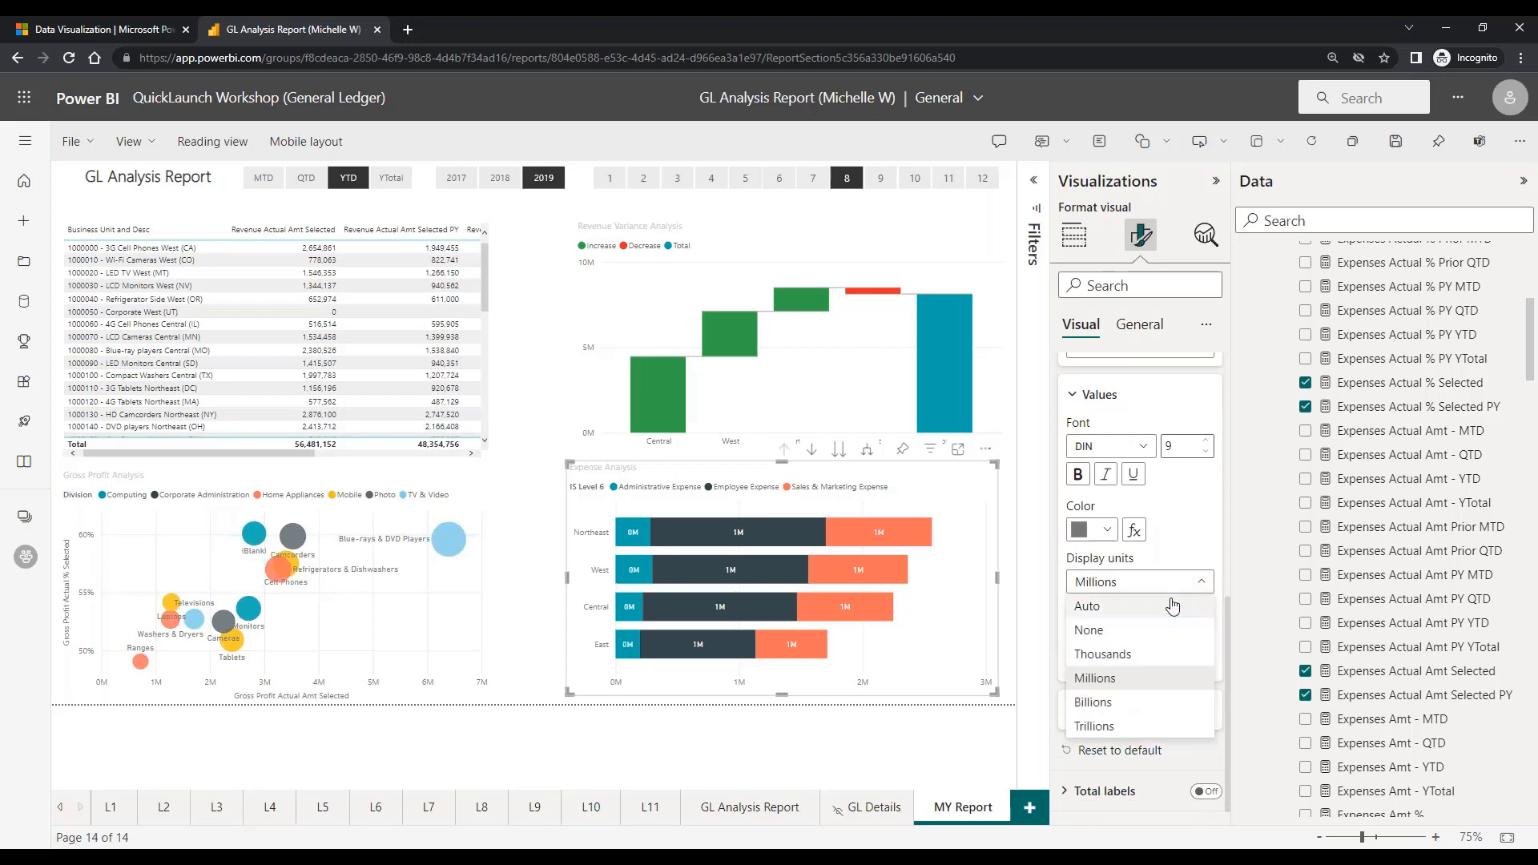
{"action": "left_click", "coordinate": [1160, 607]}
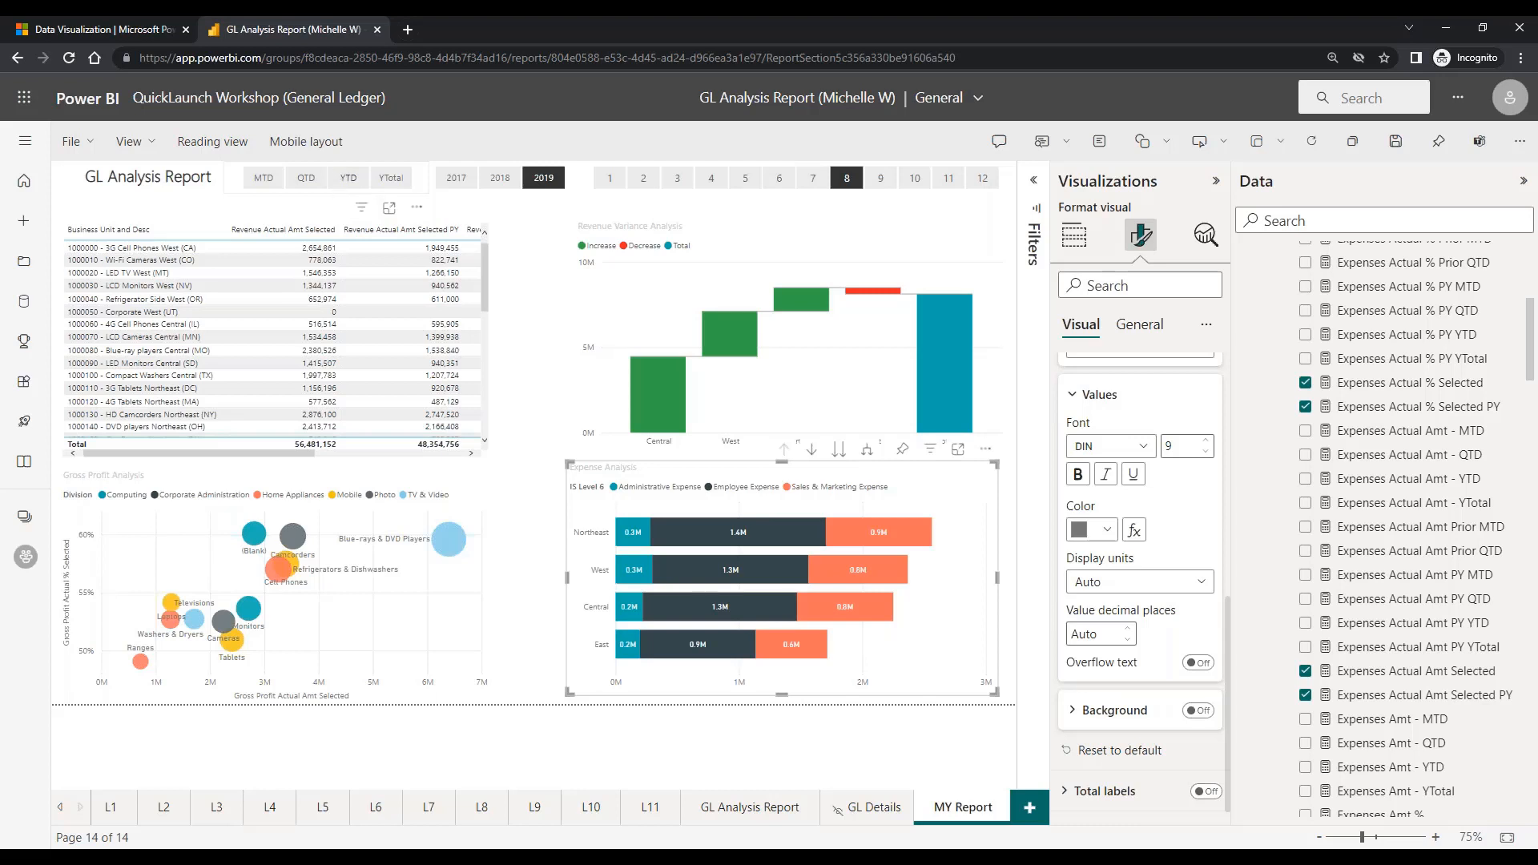
Select the YTD period in the report's slicer again and collapse the chart's data label settings
{"action": "left_click", "coordinate": [346, 178]}
{"action": "left_click", "coordinate": [1078, 400]}
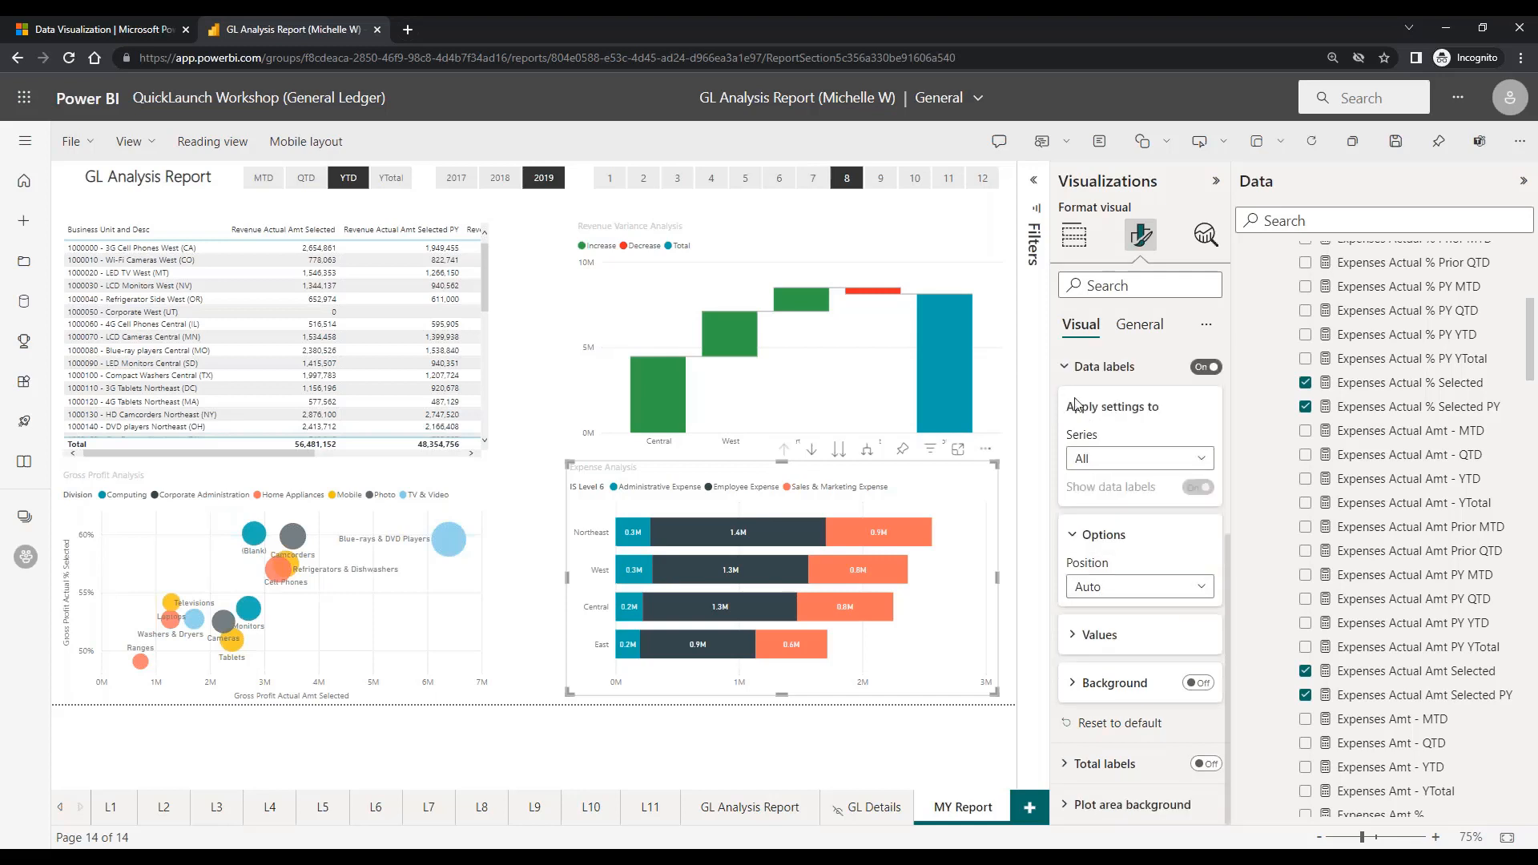
{"action": "left_click", "coordinate": [1070, 368]}
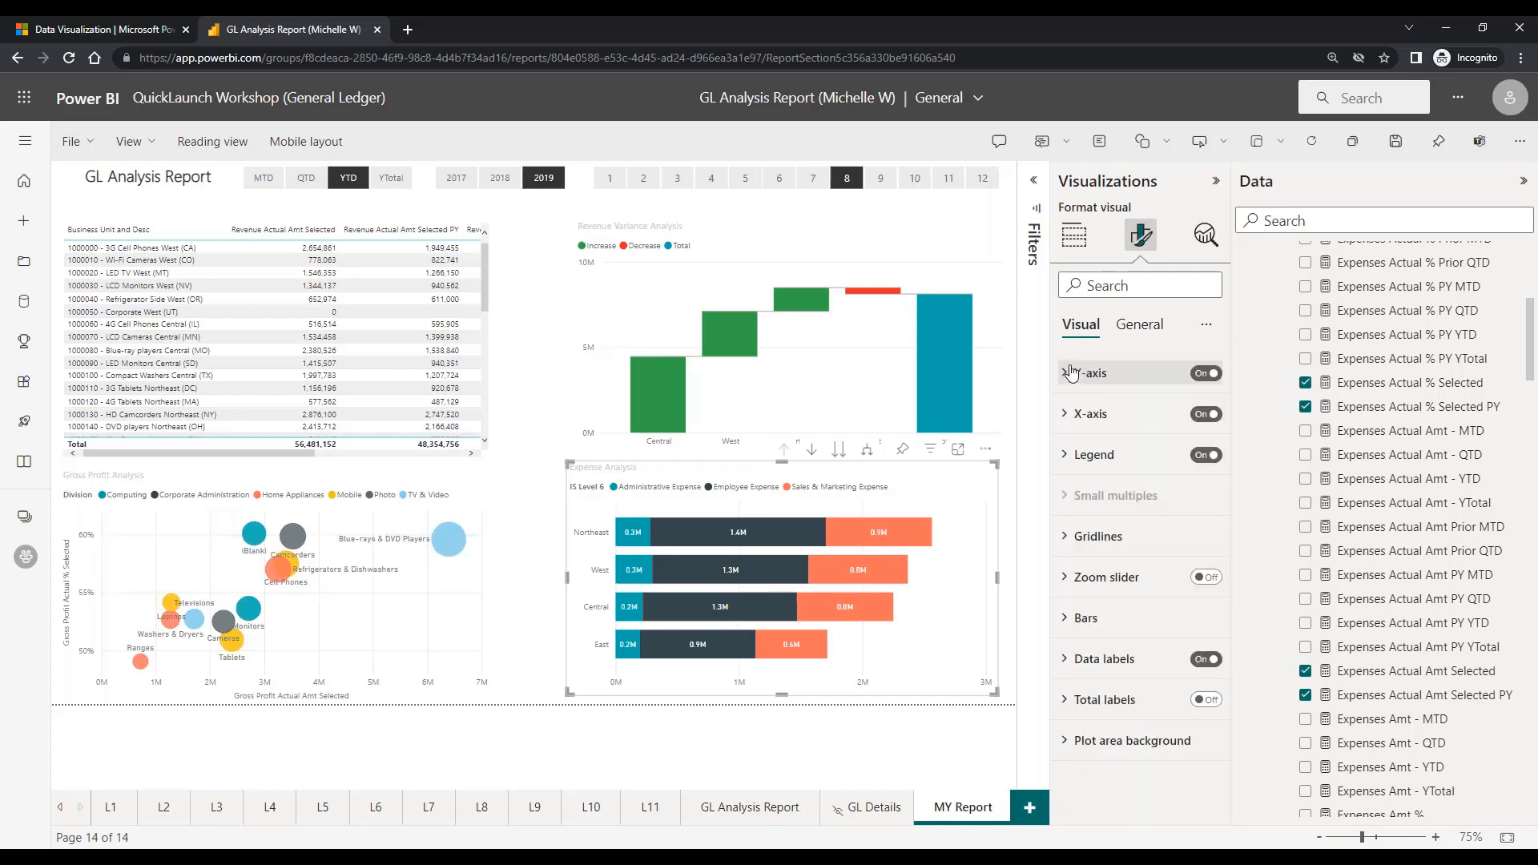